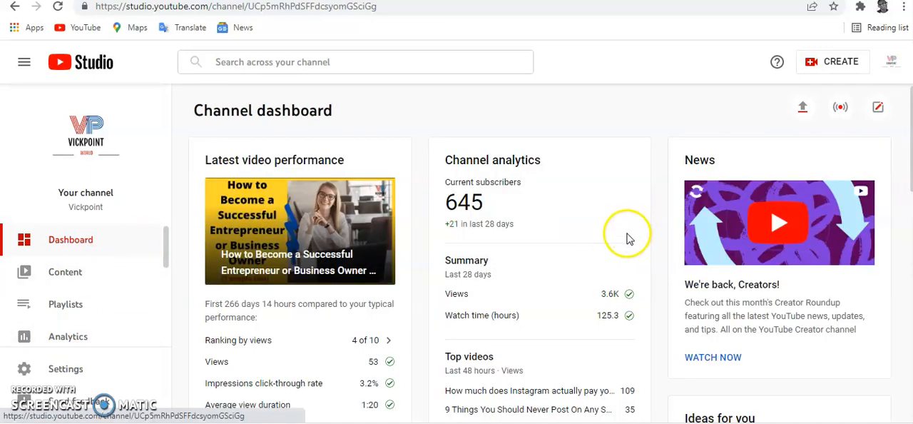
Step: Open the channel's settings and look through the default currency choices
scroll(613, 242, "down", 1)
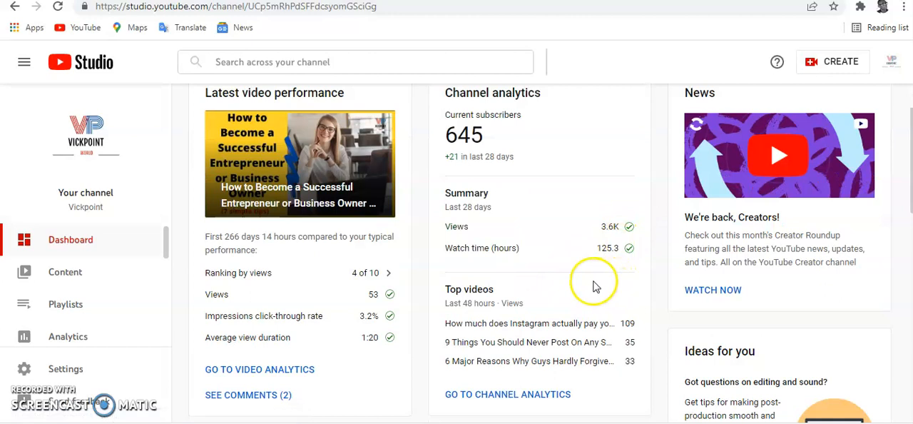
scroll(314, 275, "up", 1)
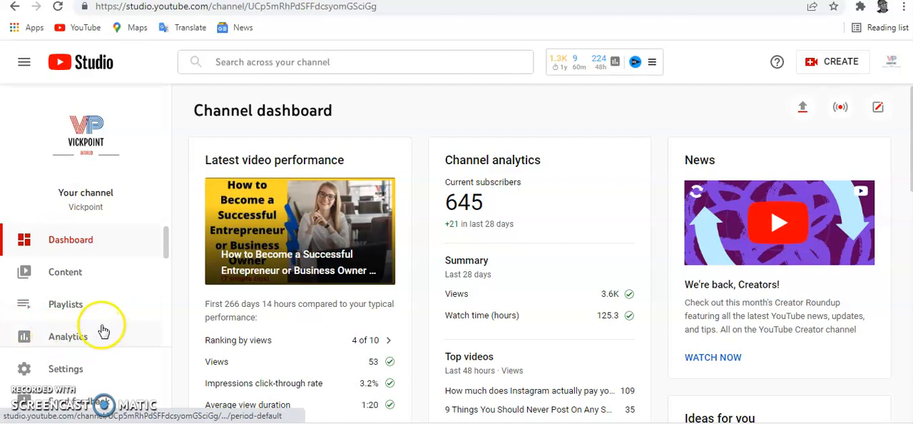
scroll(100, 344, "down", 2)
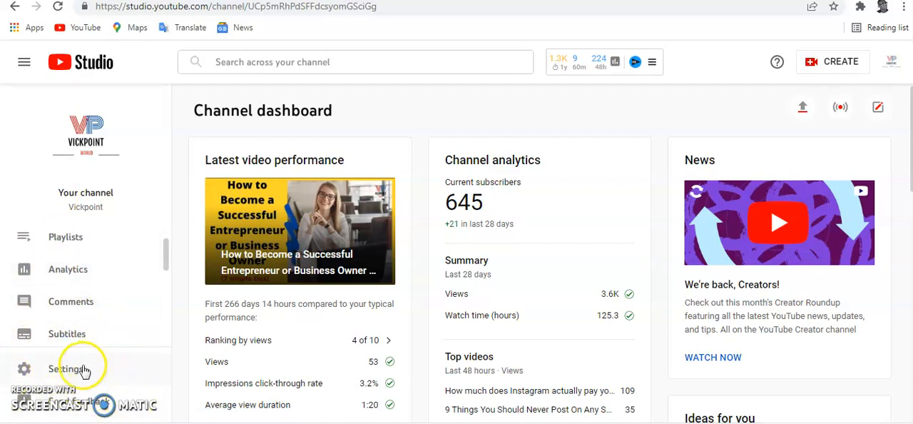
left_click(75, 371)
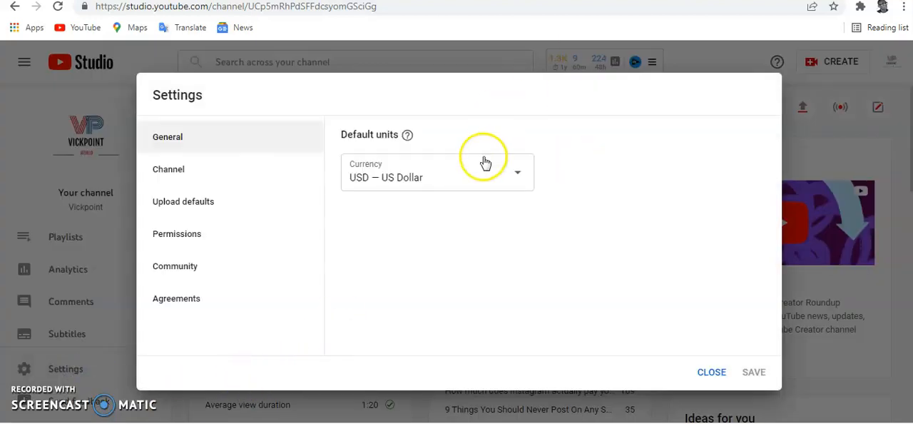
left_click(516, 184)
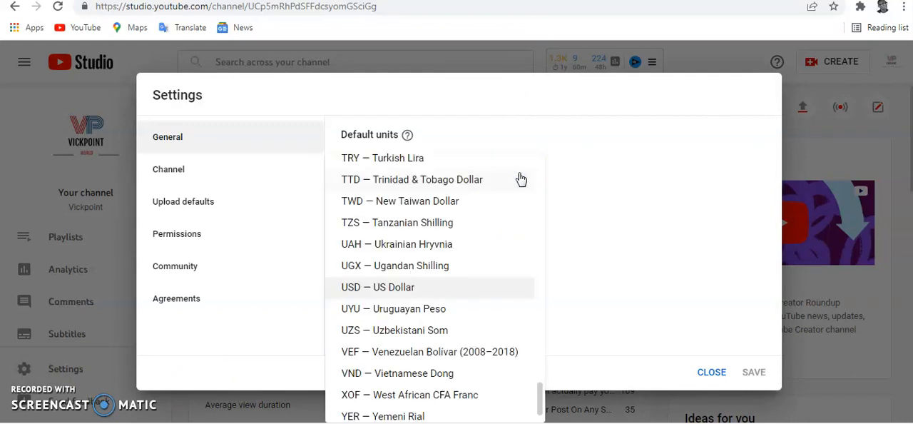
left_click(590, 161)
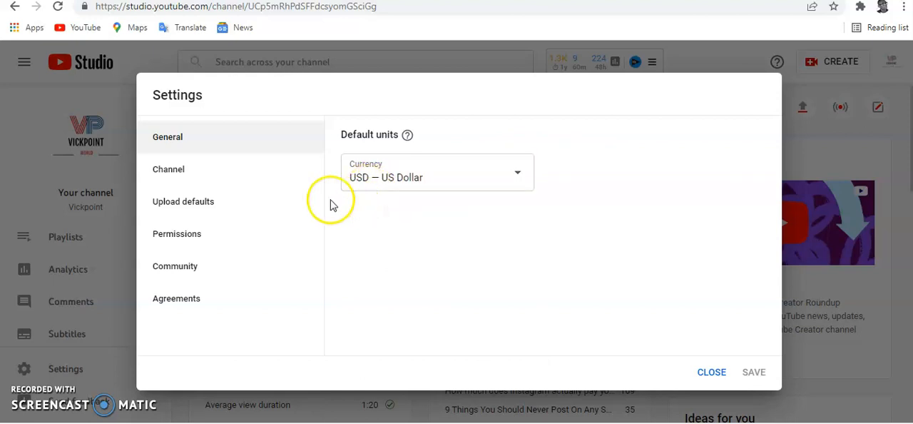
Step: In the channel's basic info, check the country of residence and add the keyword "how to make money online"
left_click(164, 177)
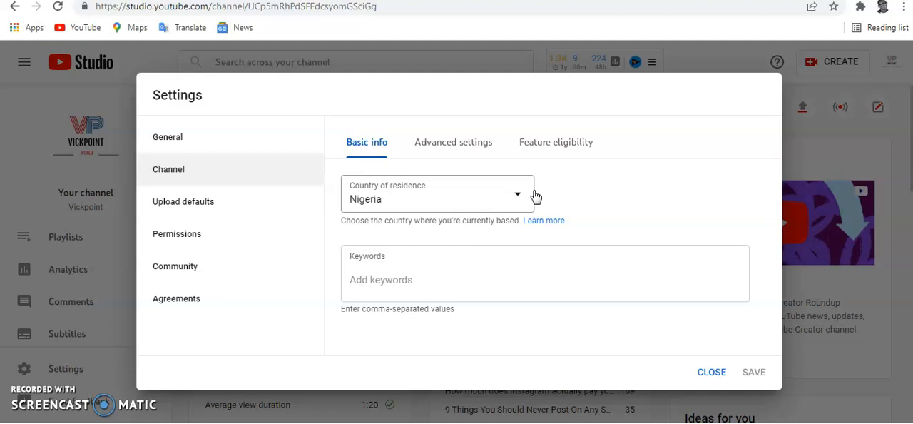
left_click(494, 206)
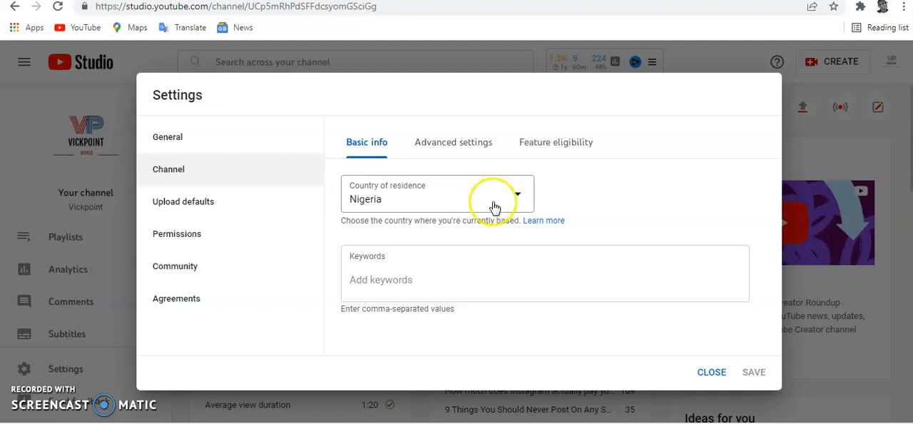
left_click(430, 276)
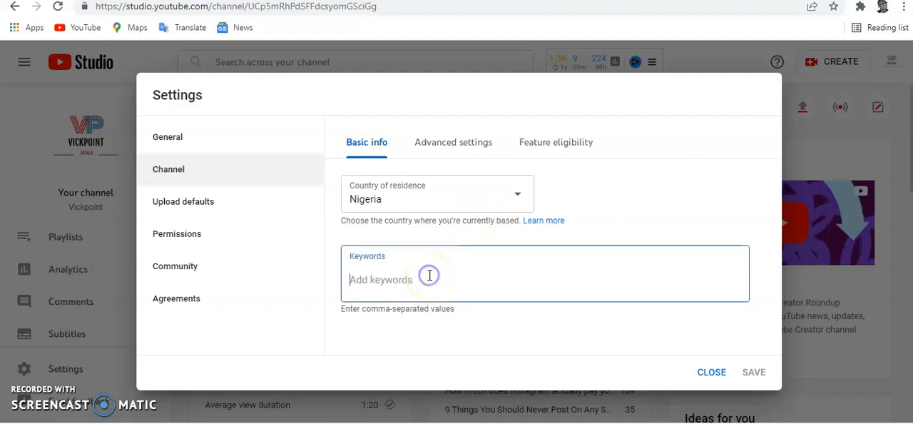
left_click(489, 276)
type("how to make money online")
key("Return")
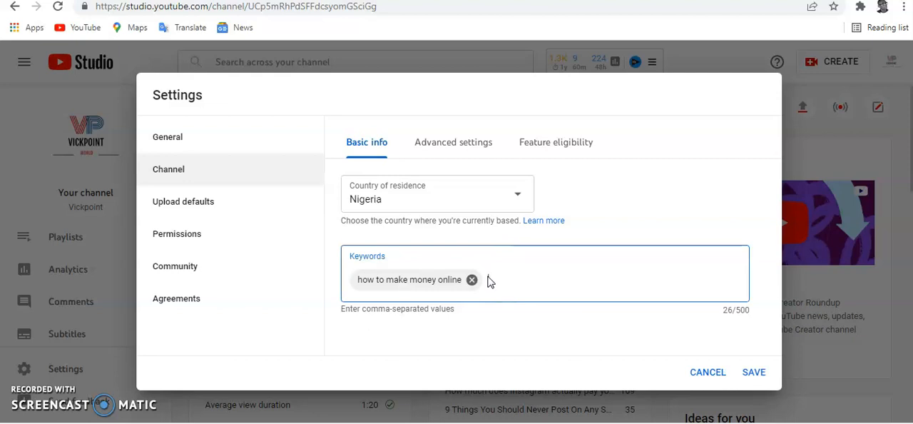
Step: Add "cryptocurrency" and "bitcoin" as separate channel keywords
type("cryptocurrency")
key("Return")
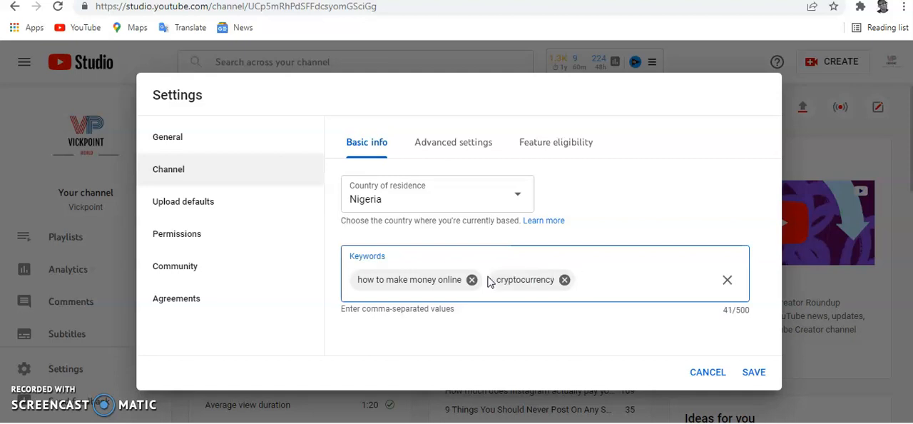
type("bitcoin")
key("Return")
Step: Add the channel keyword "how to trade bitcoin"
type("how to")
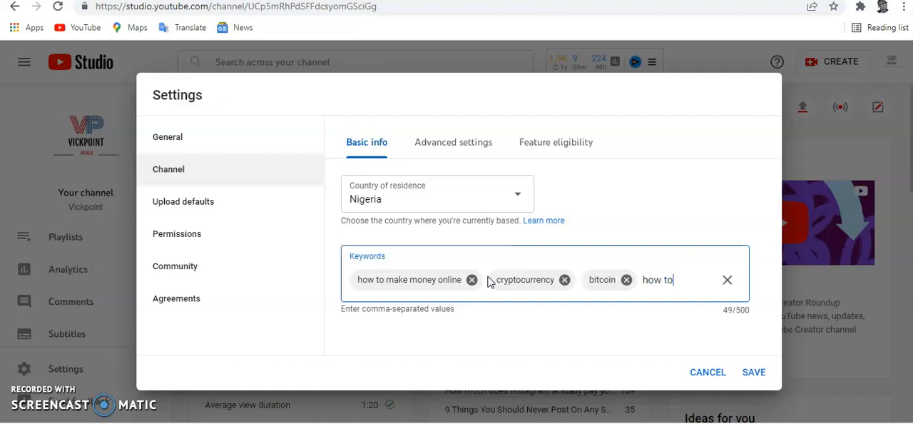
type(" trade bitcoin")
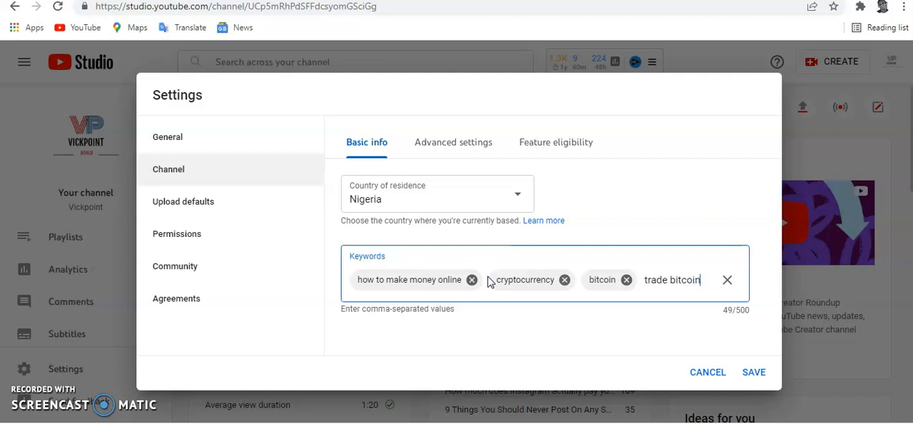
key("Return")
Step: Add the channel keyword "how to make money with affiliate marketing"
type("how to")
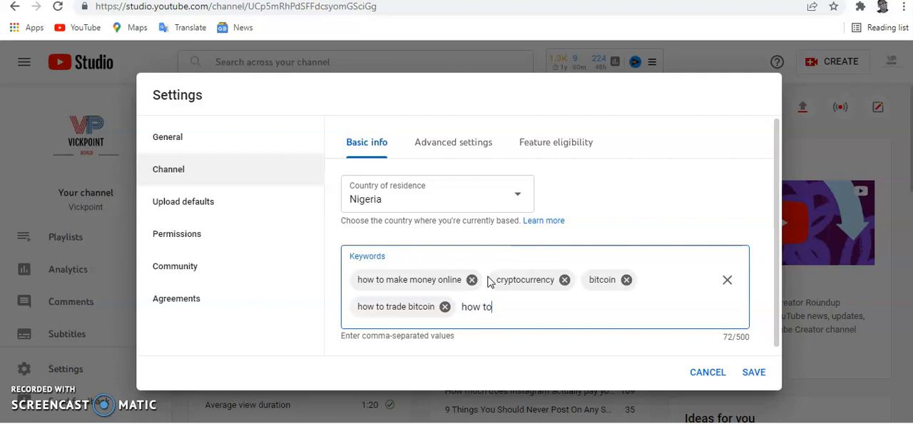
type(" make money with aff")
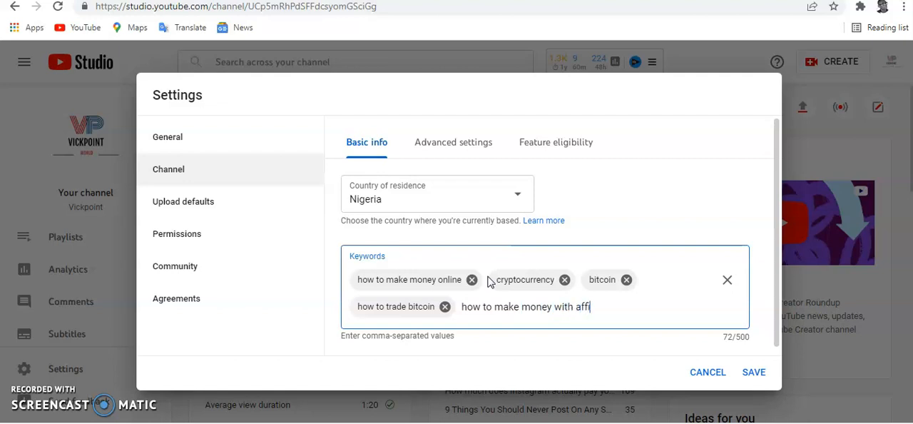
type("iliate marketing")
key("Return")
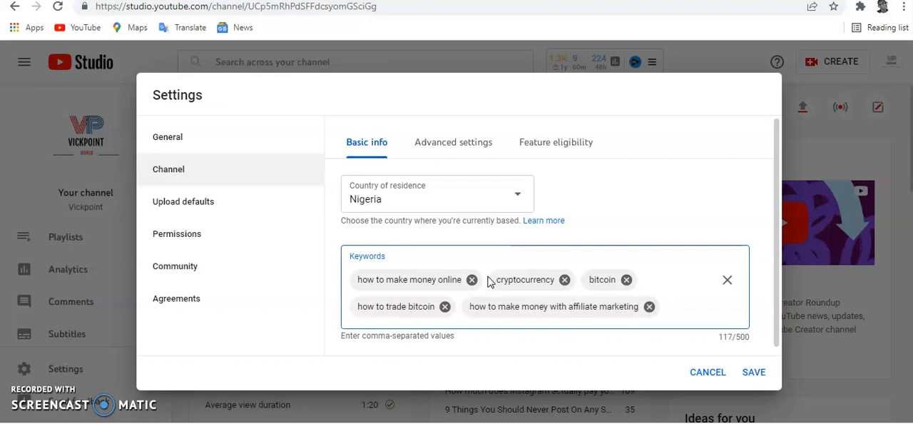
type("money")
Step: Add "money", "how to" and "vickpoint" as three more separate channel keywords
key("Return")
type("h")
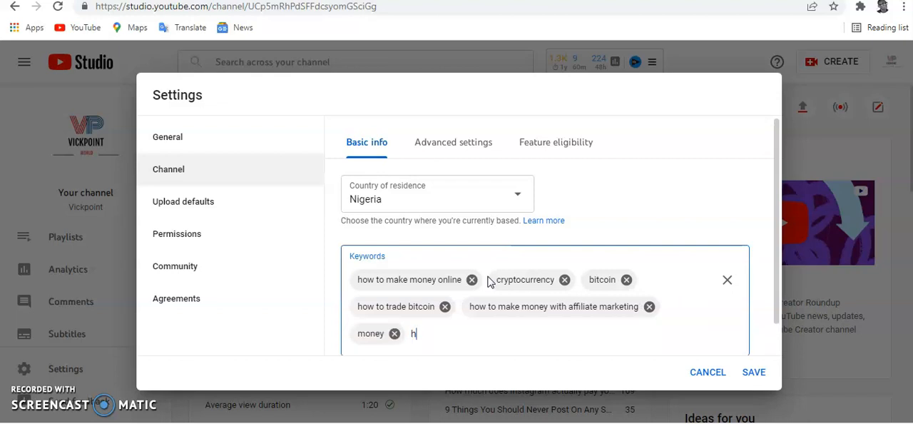
type("ow to")
key("Return")
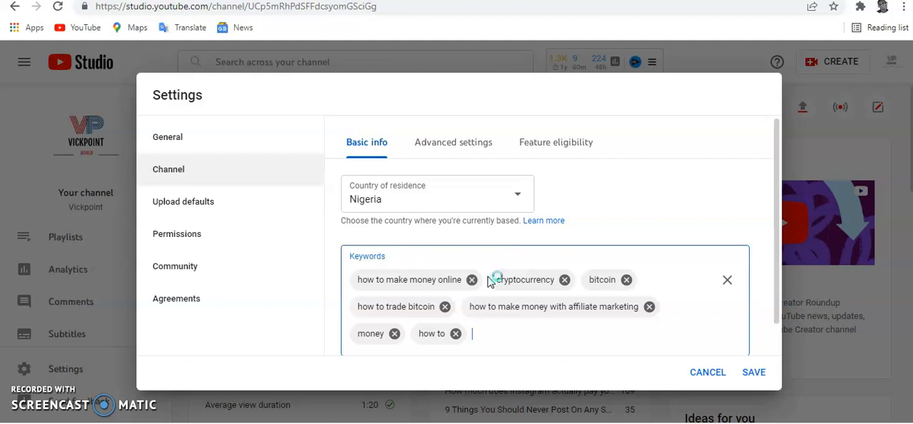
type("vi")
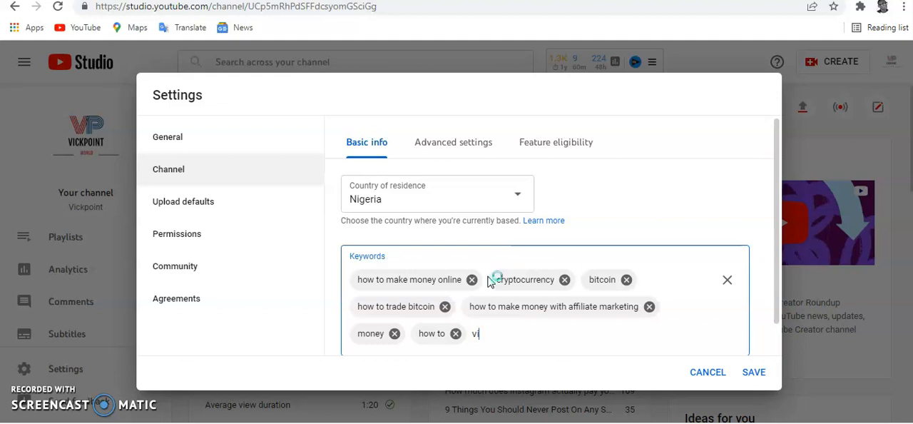
type("ckpoint")
key("Return")
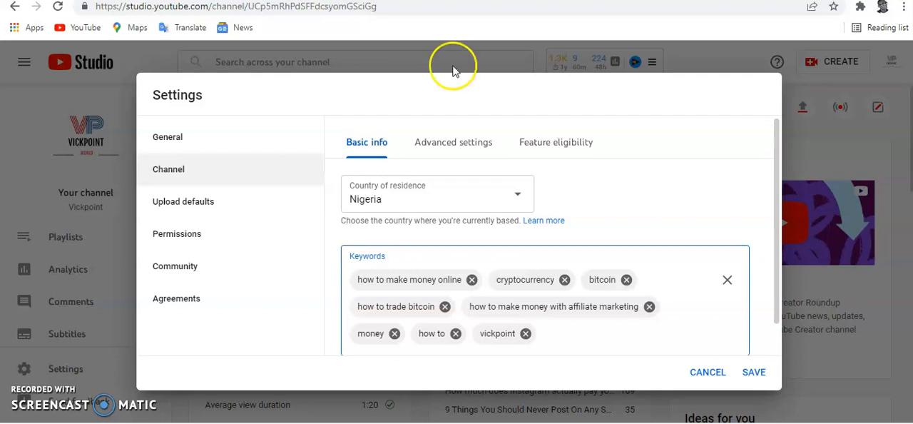
Step: In the channel's advanced settings, set the audience to not made for kids
scroll(434, 261, "down", 1)
scroll(435, 257, "up", 1)
left_click(450, 148)
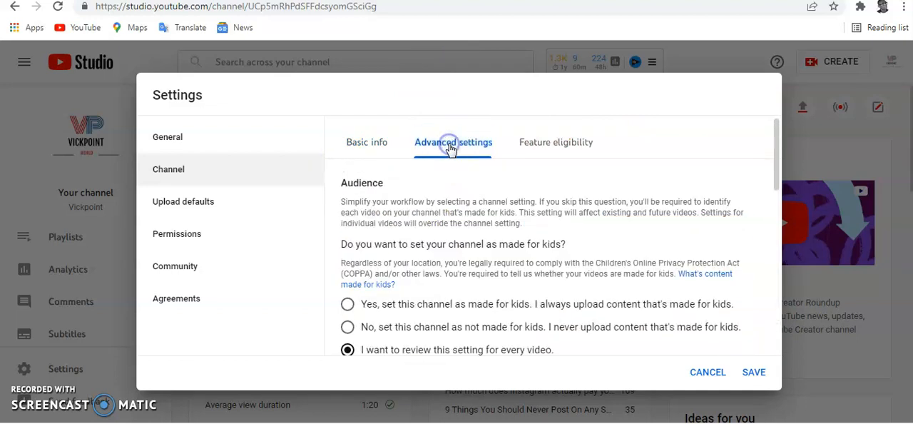
scroll(413, 282, "down", 1)
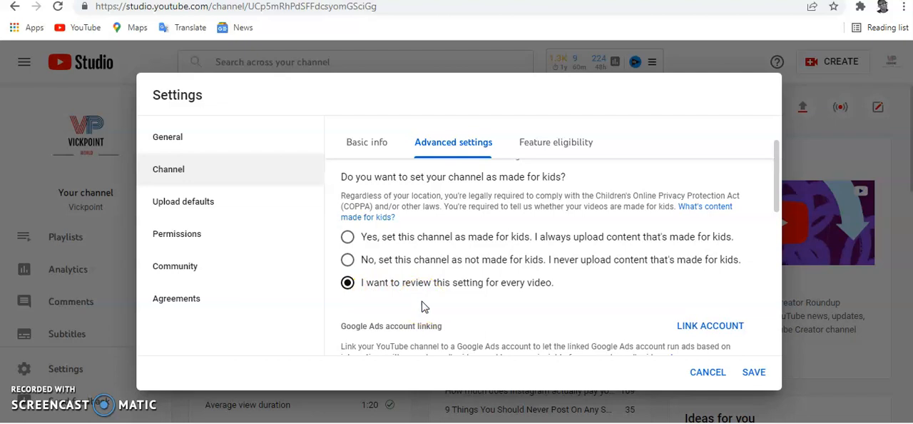
left_click(347, 261)
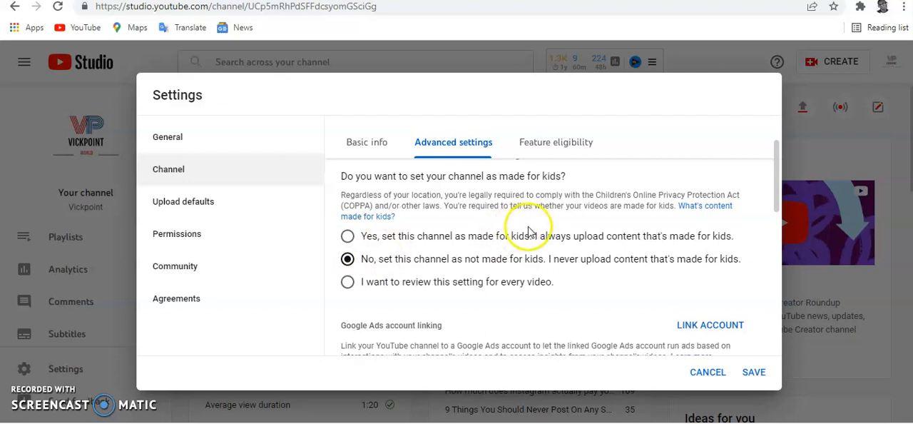
Step: Review the remaining advanced channel settings and the channel's feature eligibility
scroll(535, 229, "down", 2)
scroll(534, 233, "down", 1)
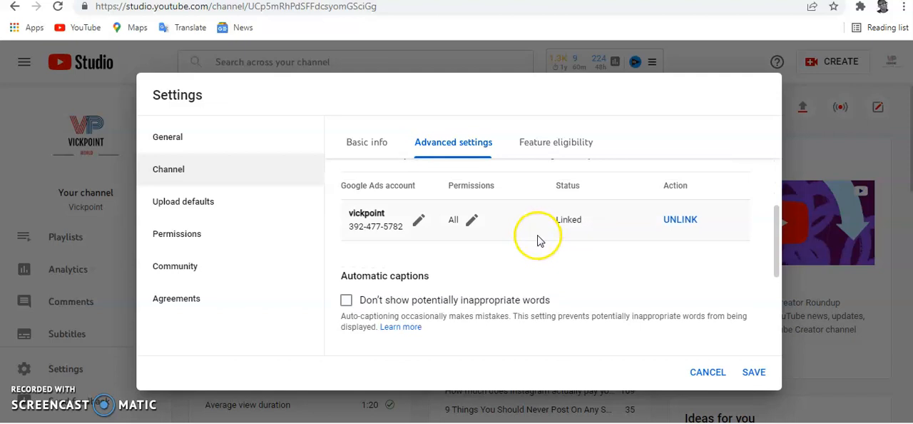
scroll(537, 237, "down", 1)
scroll(542, 241, "up", 4)
scroll(549, 214, "up", 1)
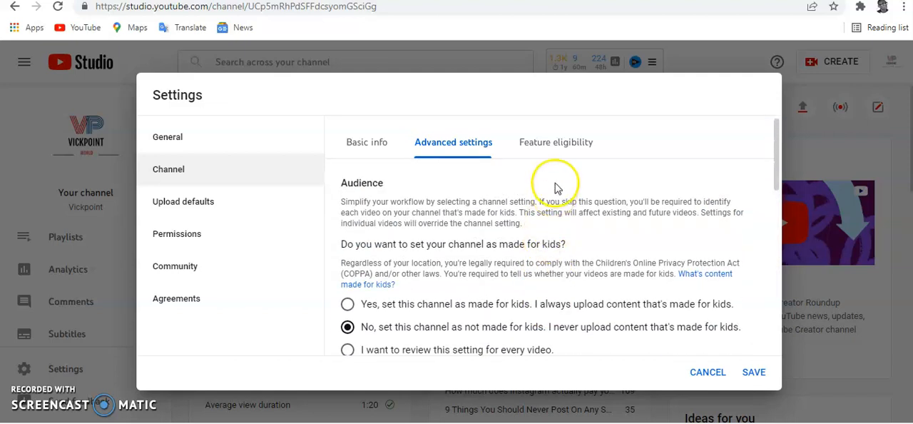
left_click(558, 147)
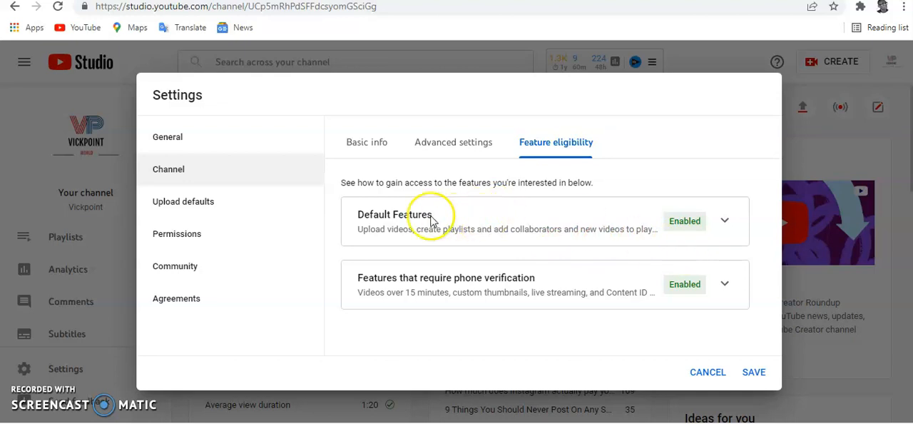
Step: Open the basic info of the upload defaults and start editing the default video description
left_click(160, 174)
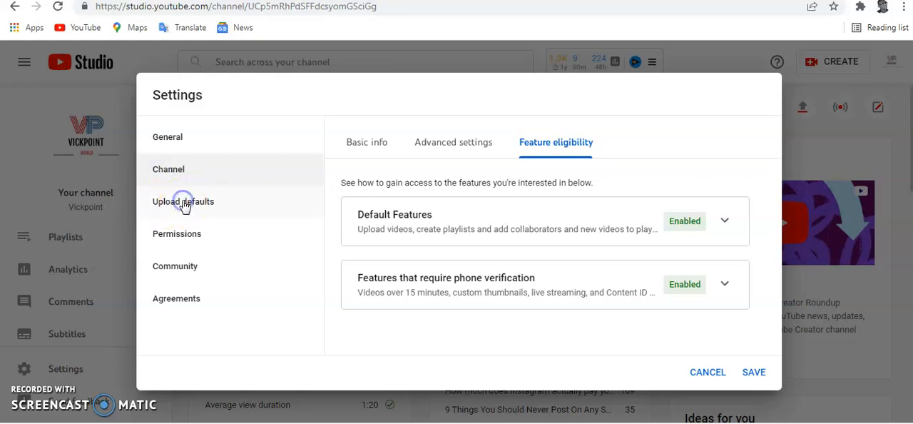
left_click(278, 214)
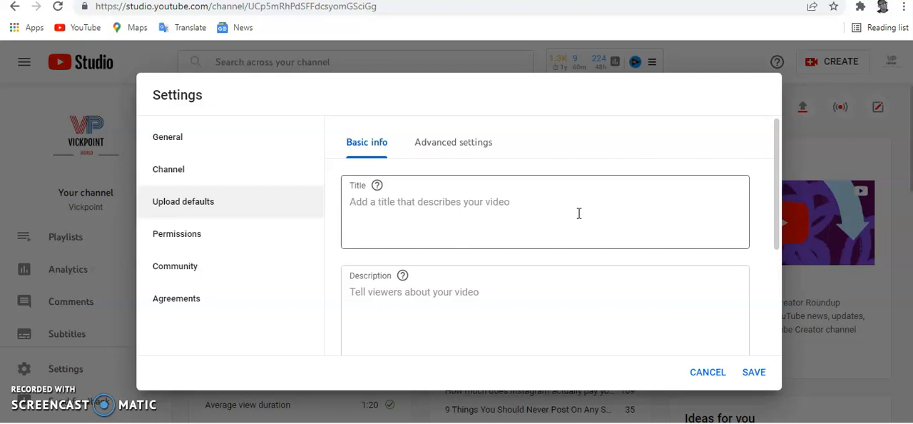
scroll(564, 228, "down", 1)
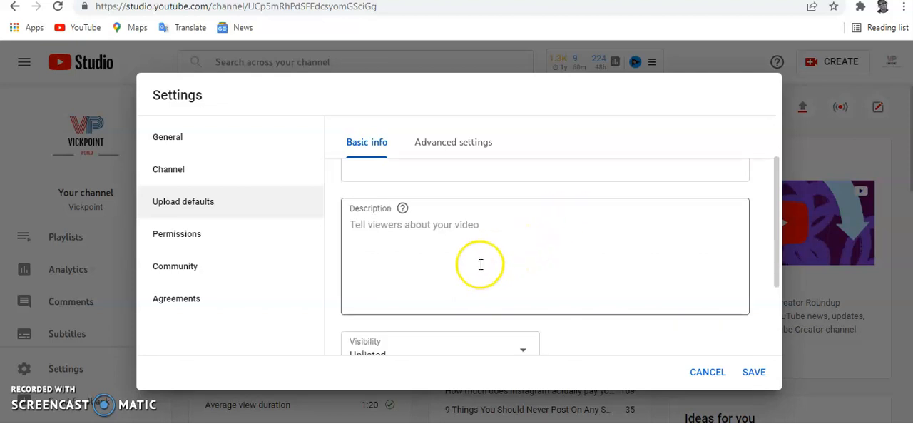
left_click(489, 248)
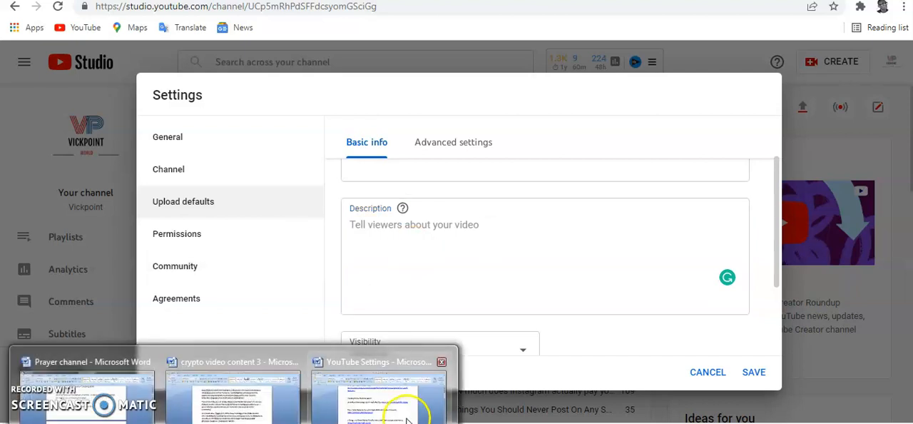
Step: Switch to the YouTube Settings document in Microsoft Word and copy the text from "Thanks for watching" through the copyright notice
left_click(403, 408)
scroll(335, 256, "up", 5)
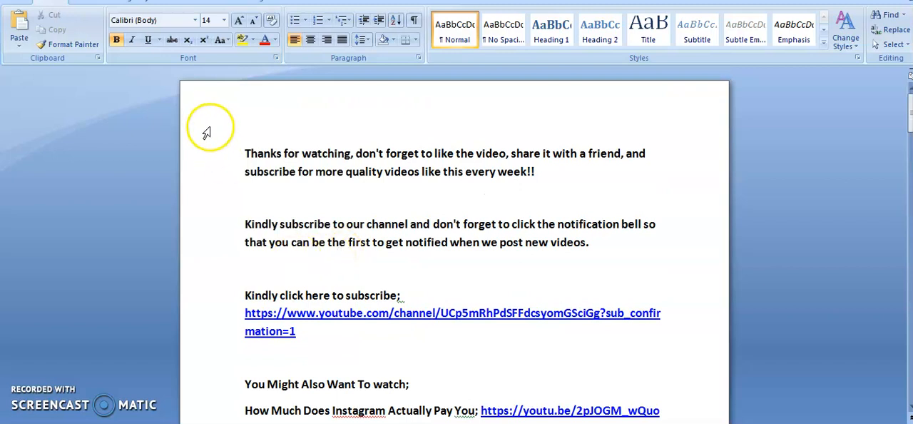
left_click(244, 153)
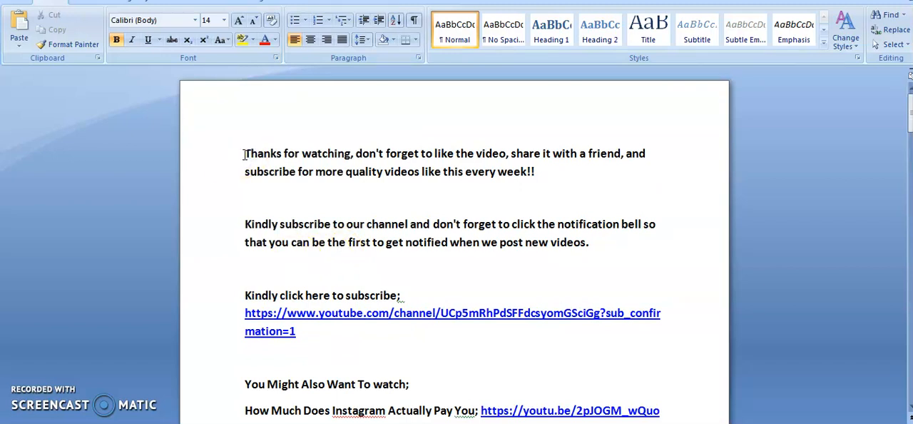
left_click_drag(244, 153, 540, 275)
right_click(540, 276)
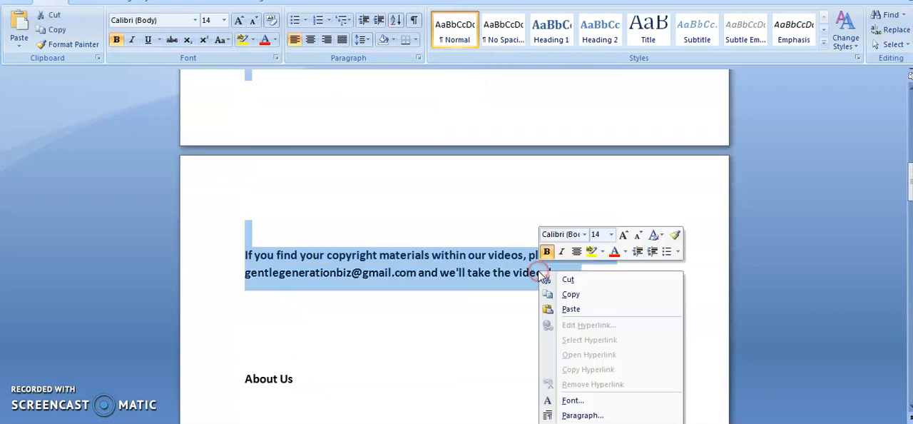
left_click(572, 294)
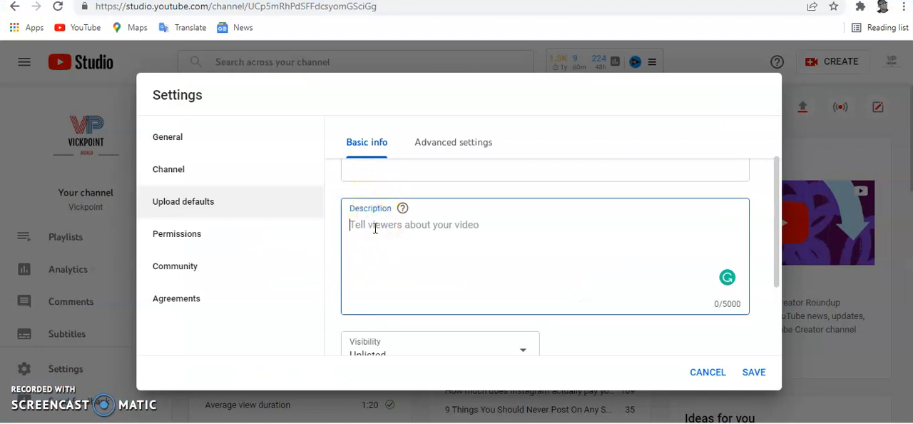
Step: Return to YouTube Studio and paste the copied text into the default video description, checking it from its beginning
key("ctrl+v")
scroll(628, 278, "up", 3)
scroll(629, 278, "up", 3)
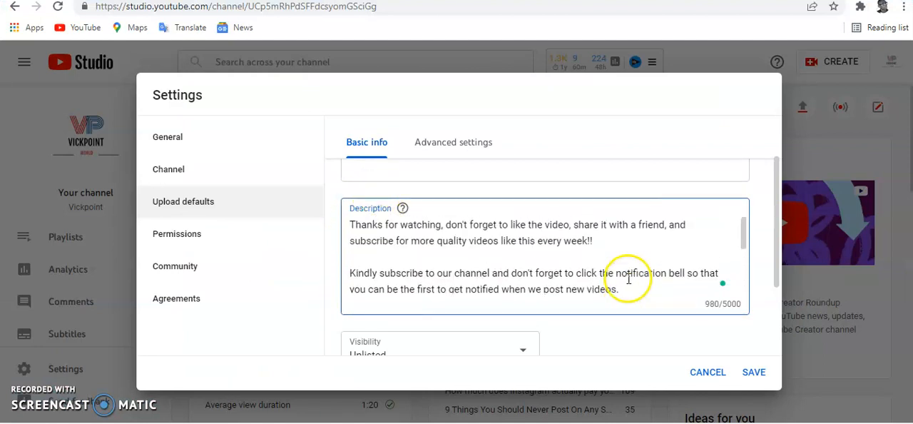
Step: Review the pasted default description from the thank-you line through the subscribe link, suggested videos and social links to the copyright notice
scroll(635, 275, "up", 2)
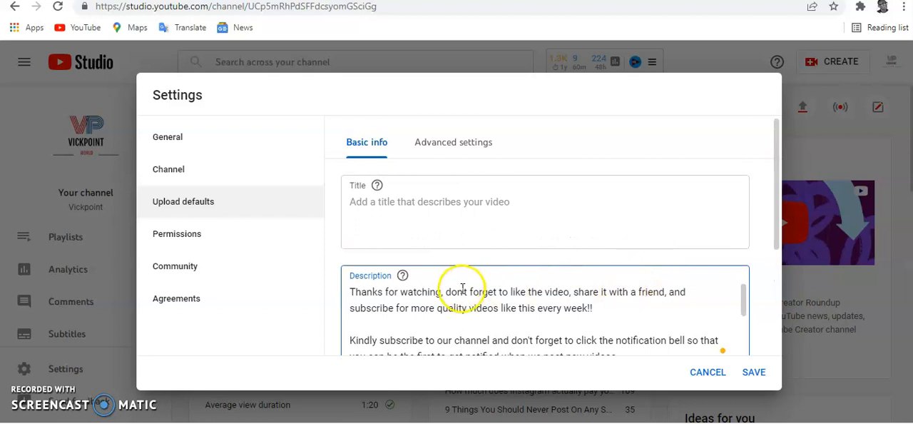
scroll(457, 287, "down", 1)
scroll(454, 291, "up", 1)
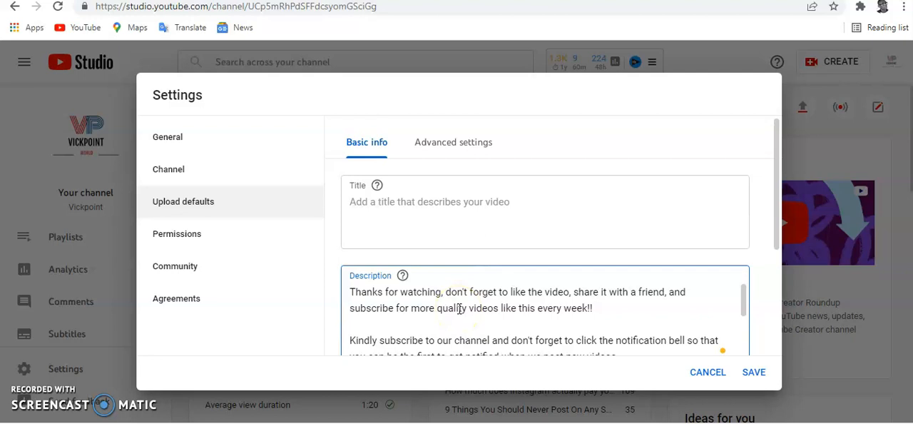
scroll(460, 308, "down", 5)
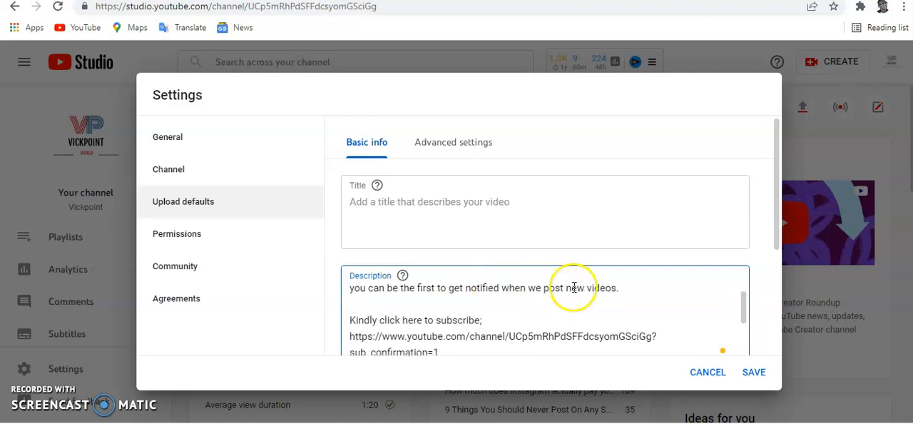
scroll(666, 320, "down", 6)
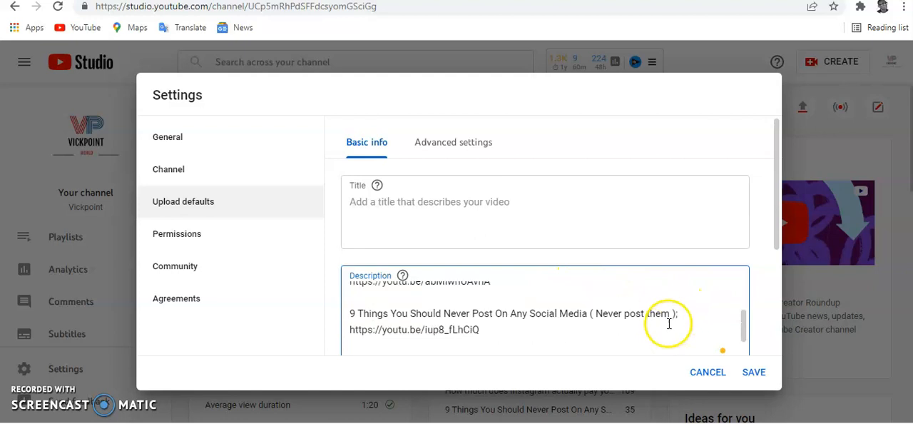
scroll(742, 302, "down", 3)
scroll(621, 219, "up", 4)
scroll(606, 219, "up", 8)
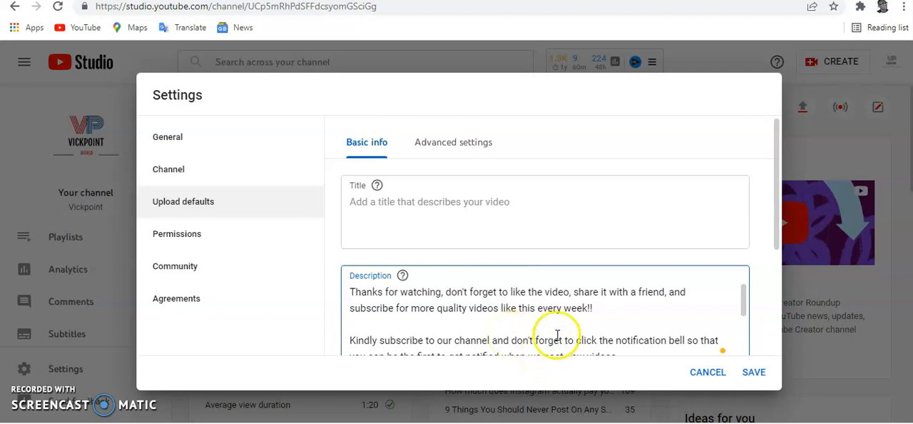
scroll(574, 325, "down", 1)
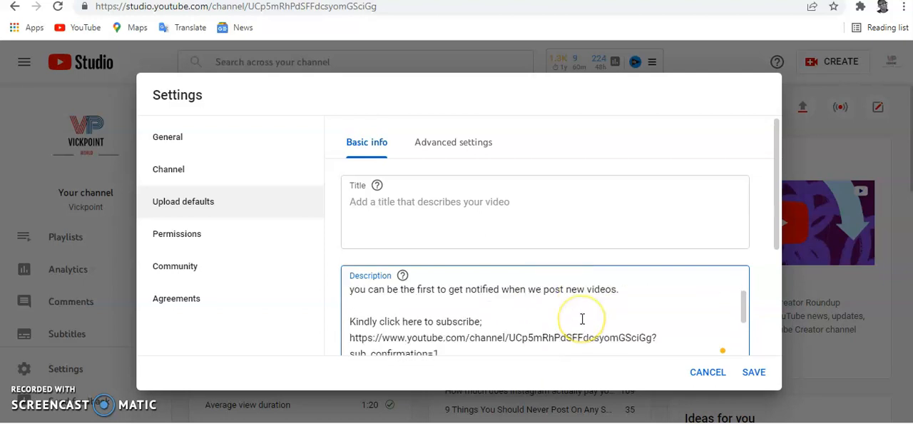
scroll(560, 325, "down", 1)
scroll(546, 327, "up", 2)
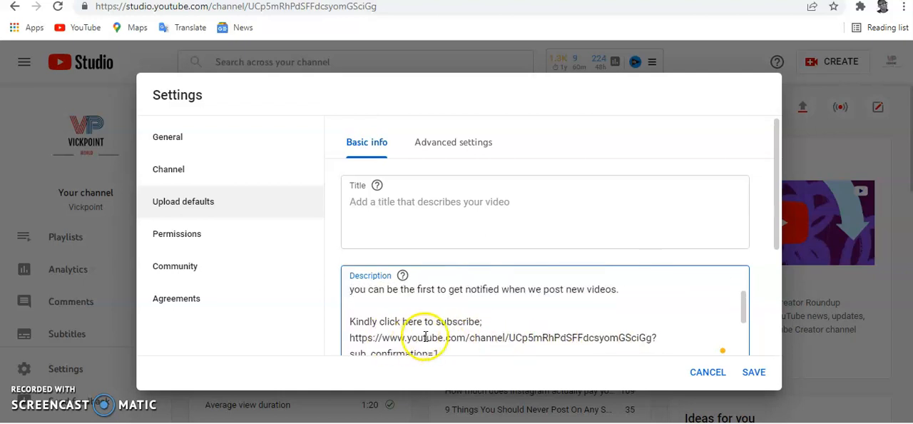
scroll(470, 332, "down", 2)
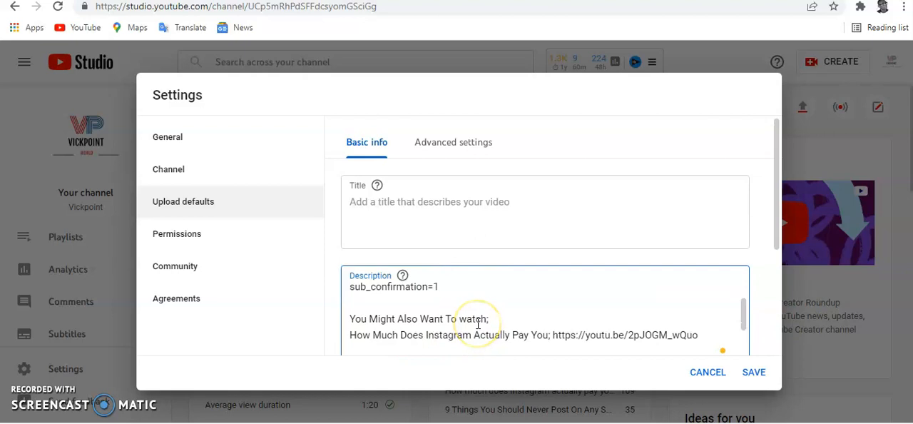
scroll(499, 323, "down", 1)
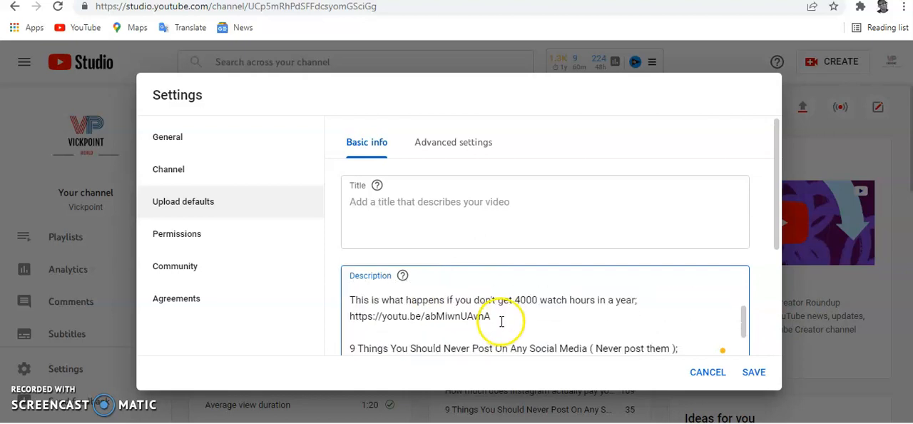
scroll(505, 321, "down", 1)
scroll(506, 321, "down", 1)
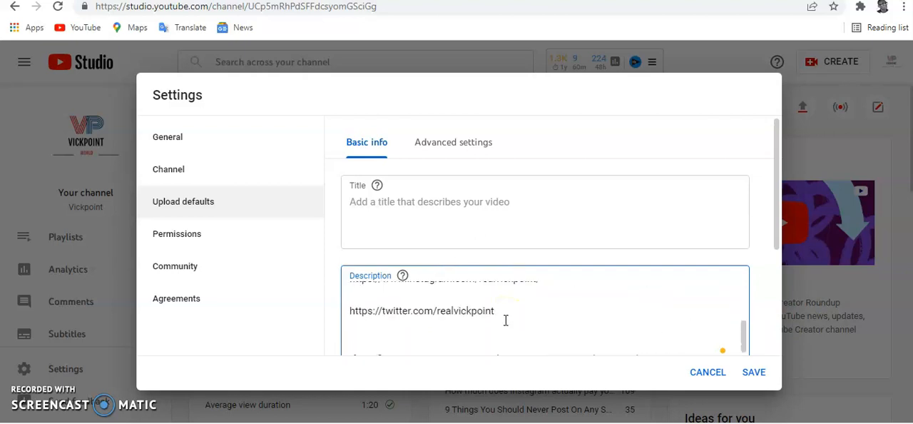
scroll(571, 309, "down", 5)
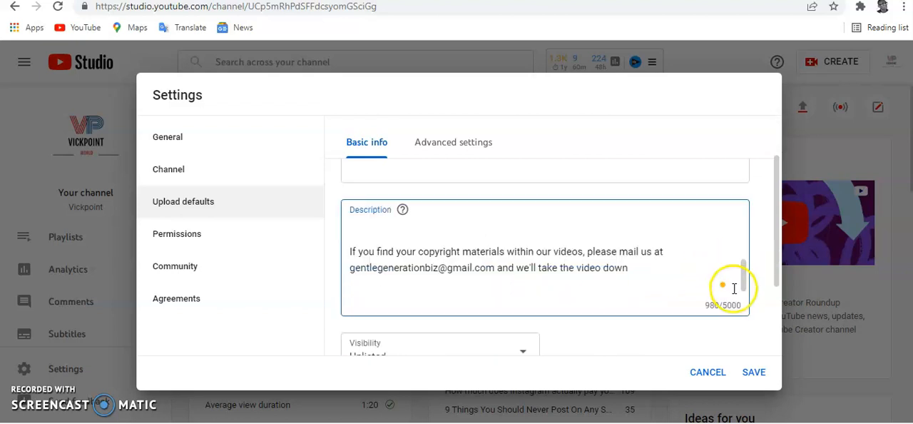
Step: Set the default visibility for video uploads to Public
scroll(541, 293, "down", 1)
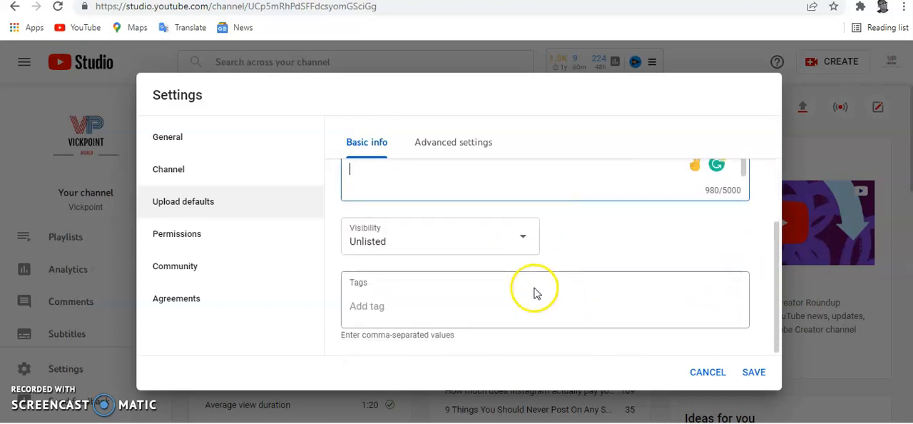
left_click(526, 235)
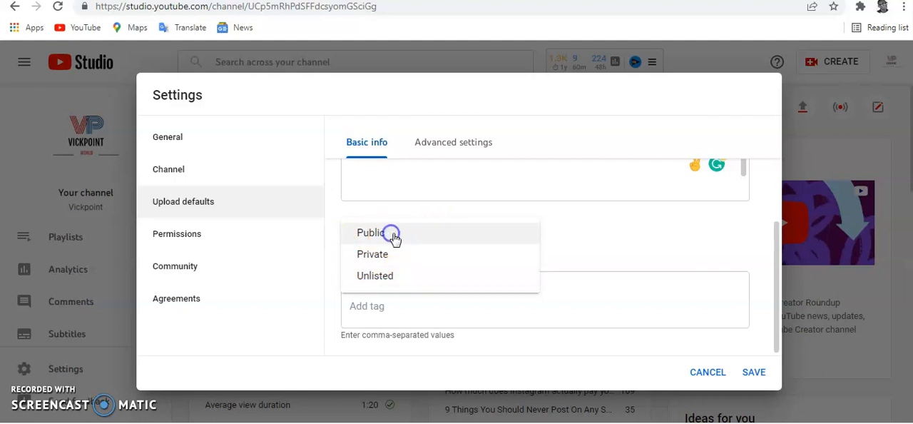
left_click(390, 237)
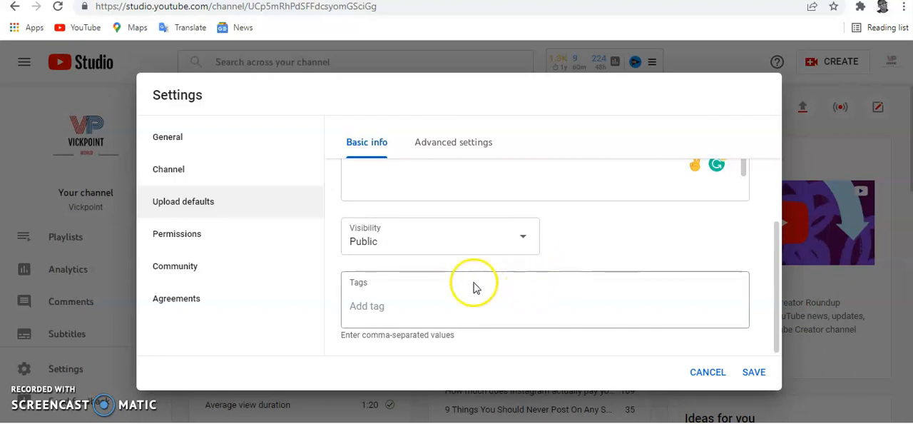
Step: Add the default upload tags "How to make money online", "money" and "how to"
left_click(362, 312)
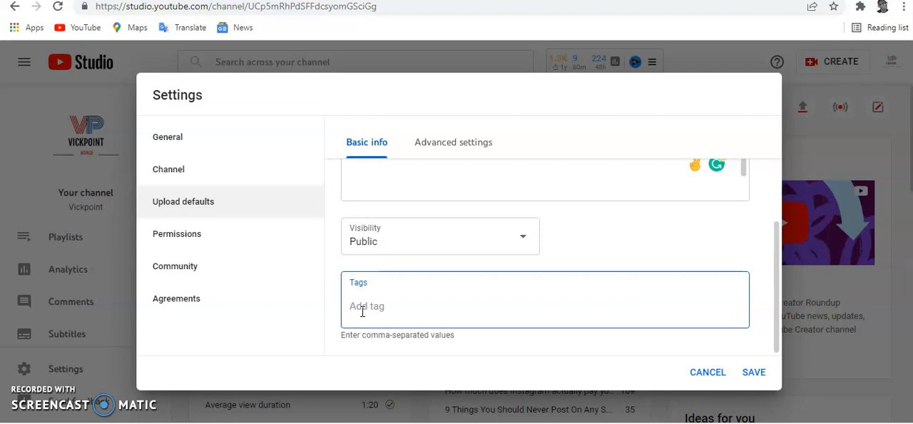
left_click(396, 310)
left_click(398, 311)
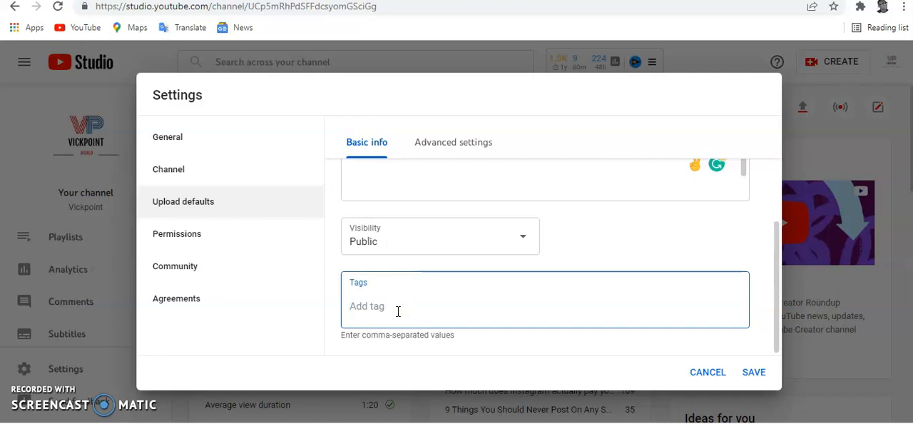
left_click(399, 311)
type("How to make money online")
key("Return")
type("money")
key("Return")
type("how to")
key("Return")
Step: Add "cryptocurrency" and "cash" to the default upload tags
type("cryptocu")
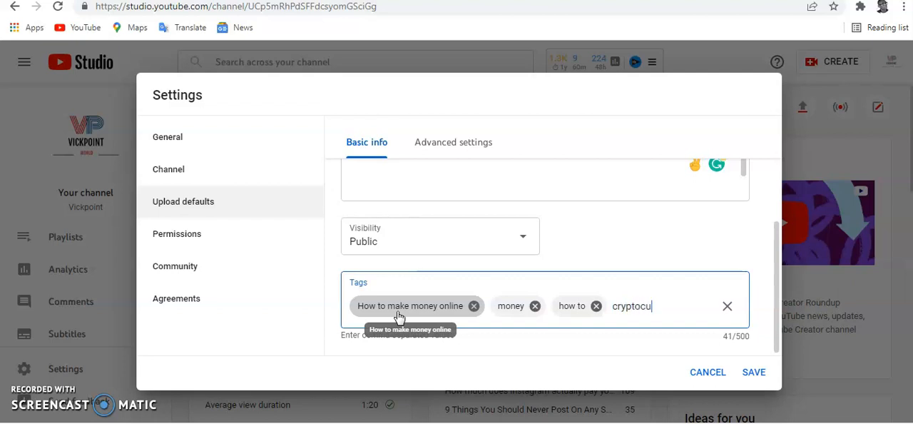
type("rrency")
key("Return")
type("cas")
key("Return")
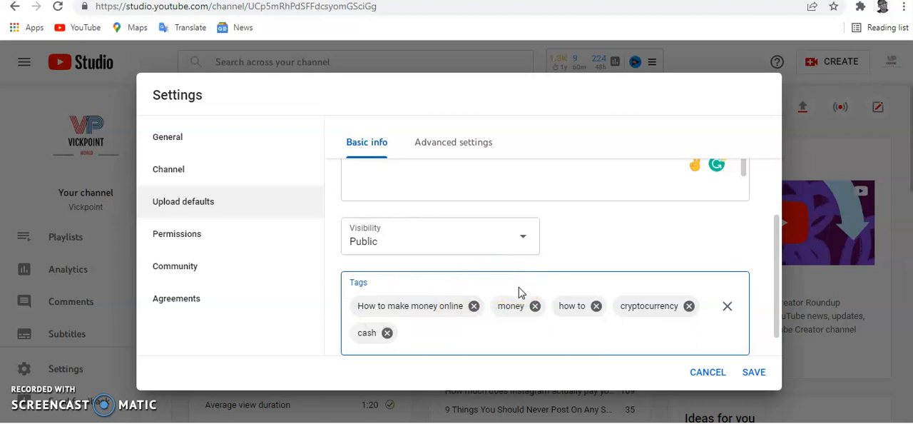
scroll(506, 298, "down", 1)
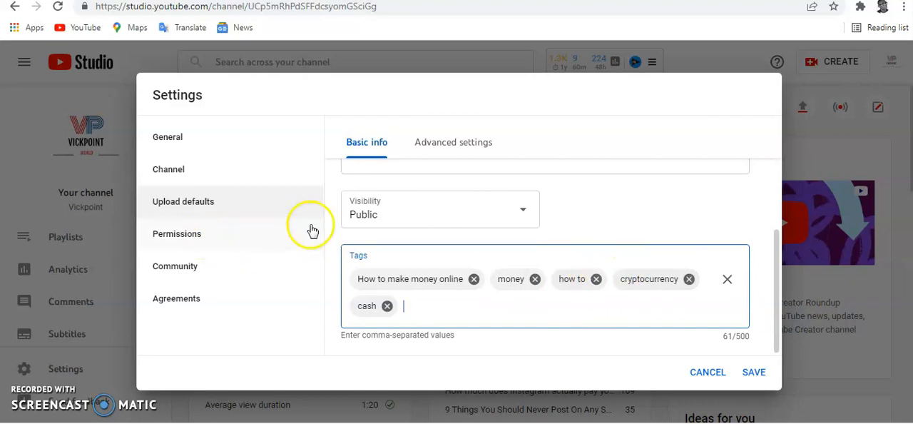
Step: Set the video language to English in the advanced settings of the upload defaults
left_click(453, 143)
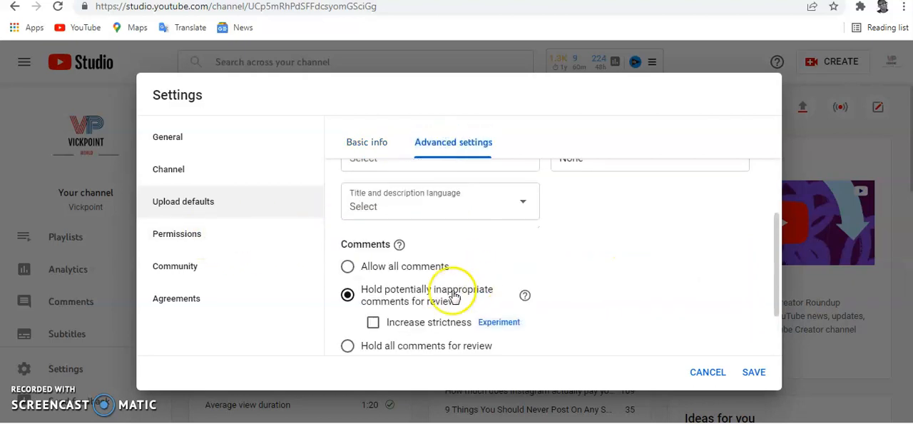
scroll(392, 286, "down", 2)
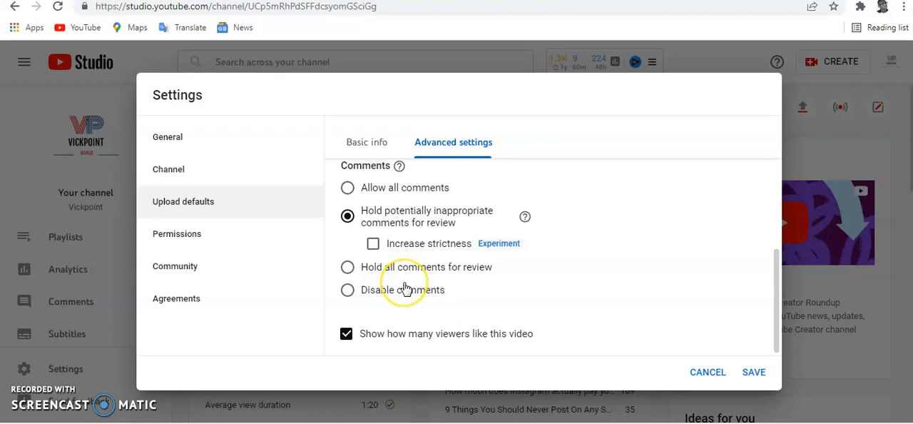
scroll(405, 288, "up", 3)
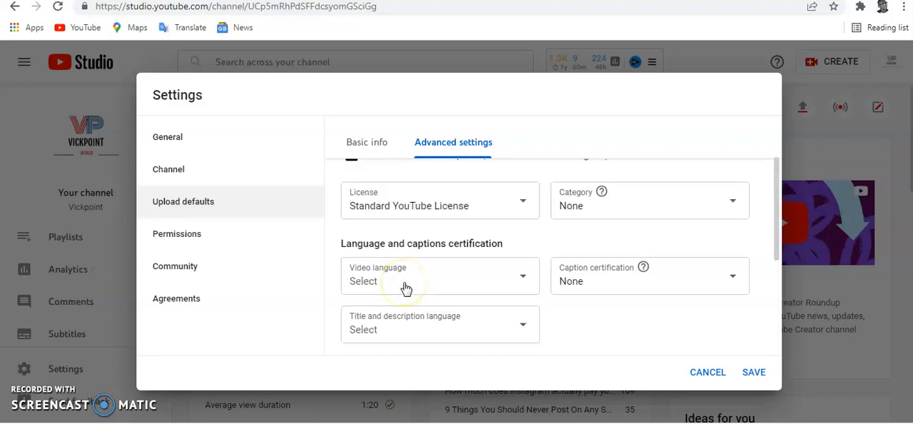
left_click(534, 277)
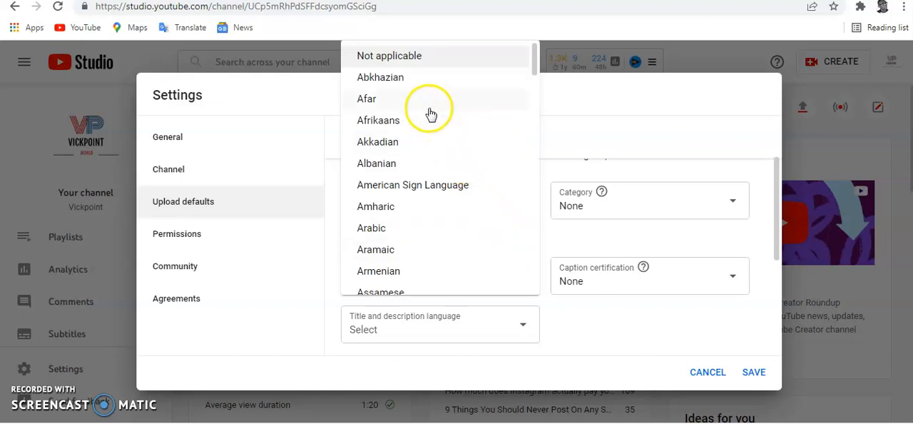
scroll(402, 147, "down", 3)
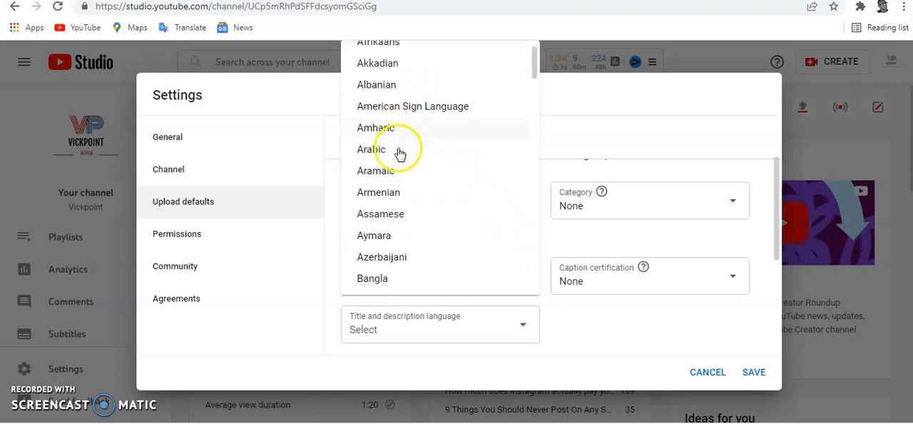
scroll(399, 160, "down", 4)
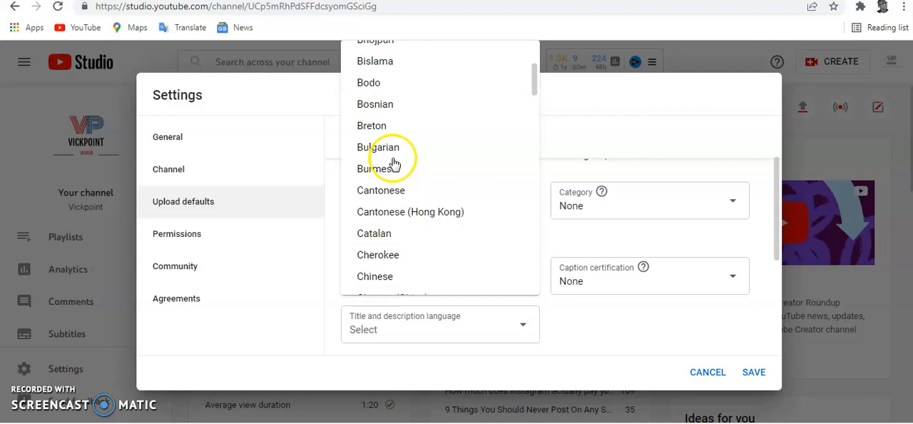
scroll(389, 187, "down", 7)
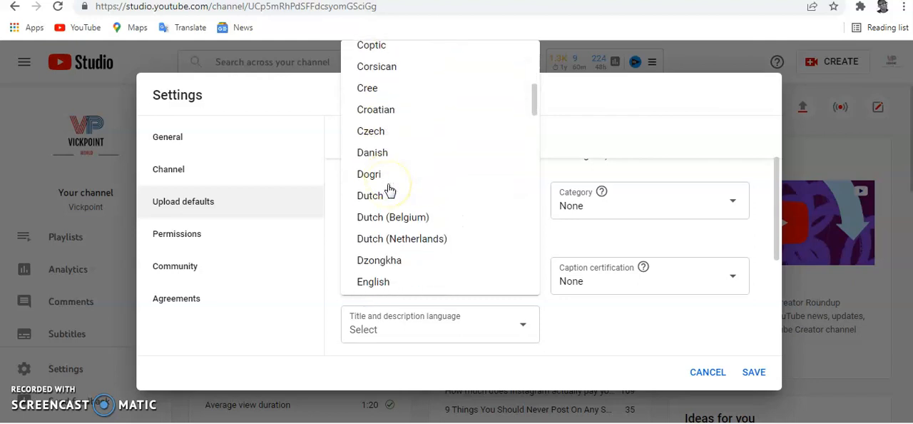
scroll(389, 187, "up", 2)
left_click(386, 148)
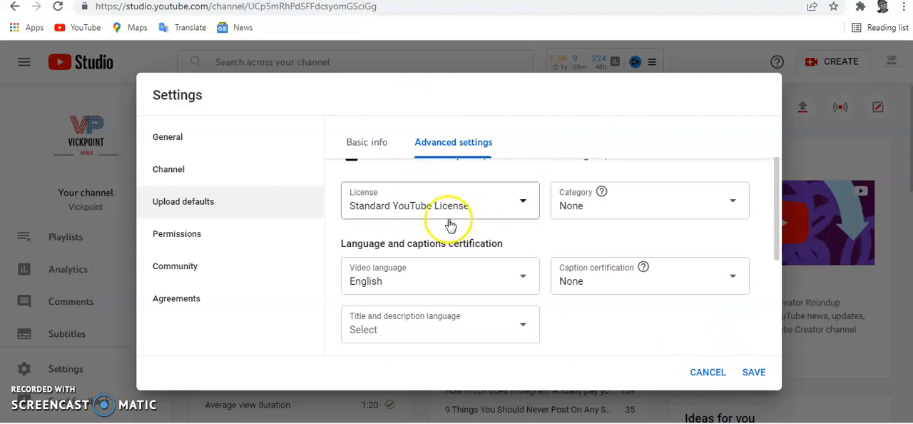
Step: Check the default comment options and save the channel settings
scroll(428, 228, "down", 1)
scroll(428, 296, "down", 3)
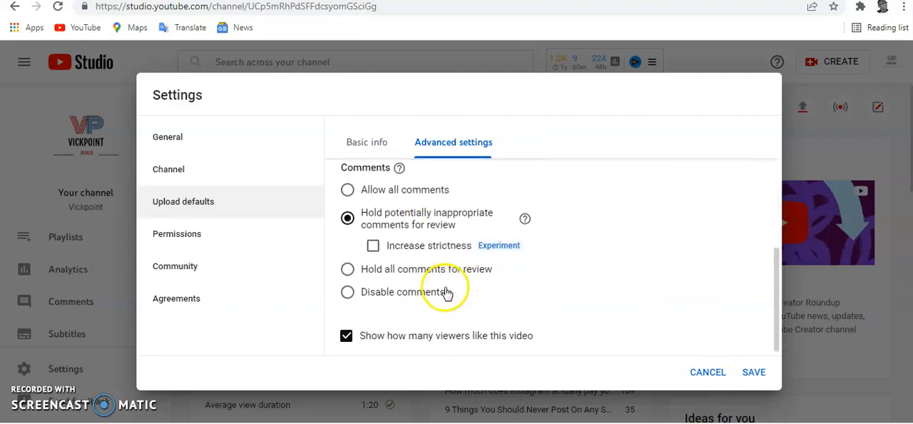
scroll(456, 294, "up", 1)
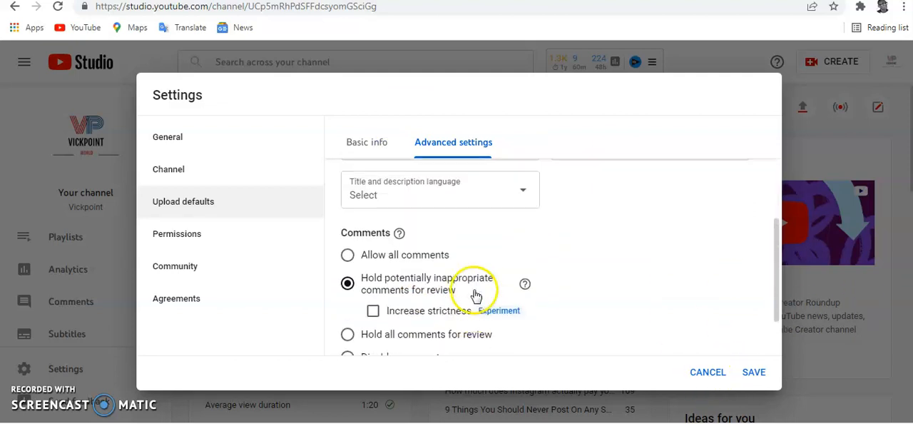
left_click(757, 378)
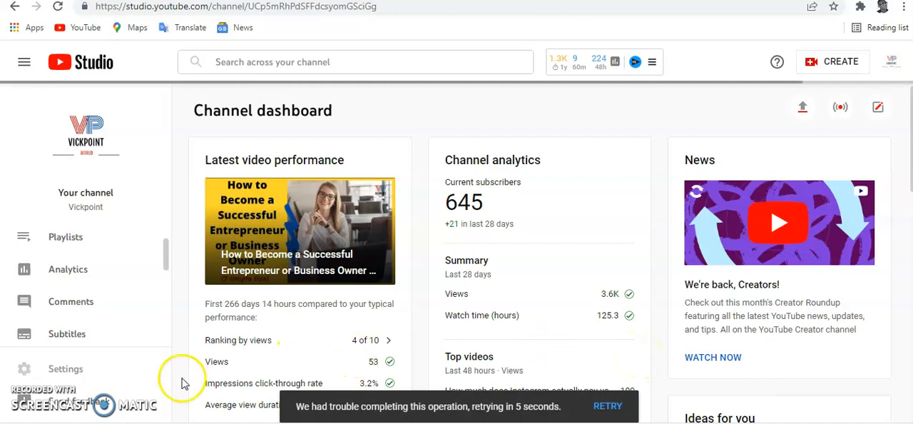
Step: Open the channel customization layout and examine the video spotlight and featured sections
scroll(89, 318, "down", 1)
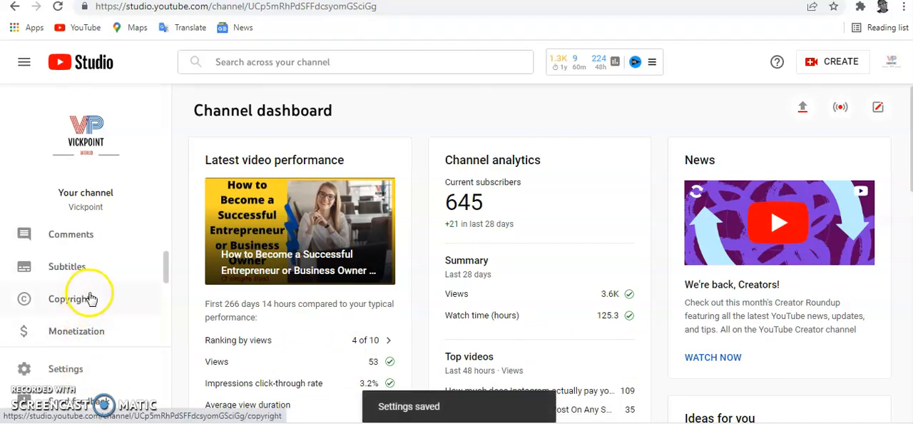
scroll(85, 299, "down", 2)
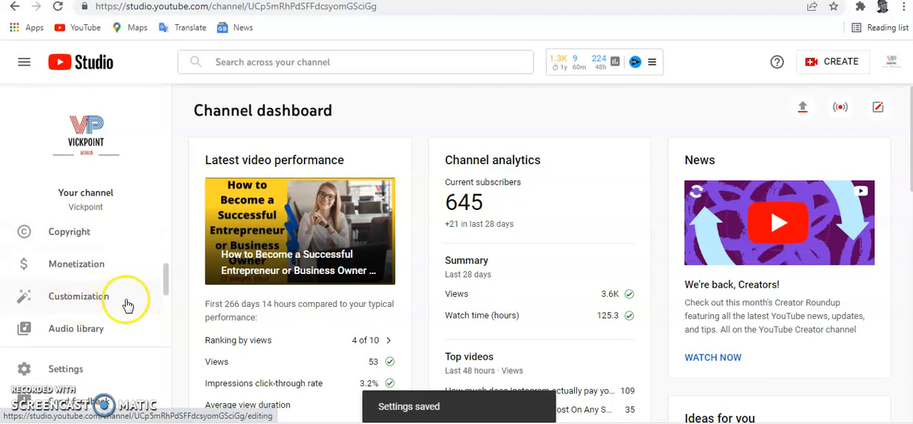
left_click(87, 306)
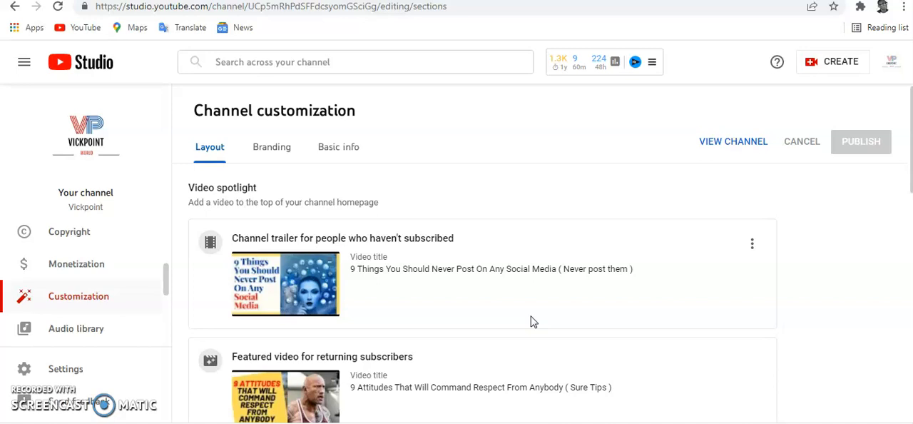
scroll(531, 321, "down", 2)
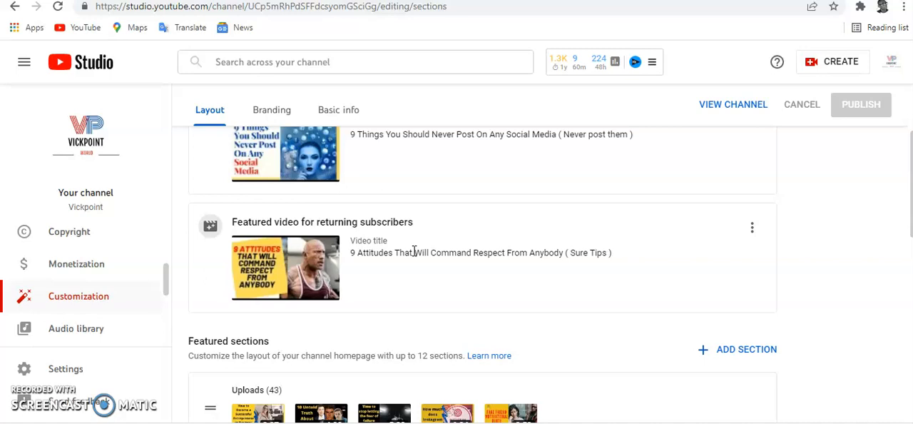
scroll(475, 214, "down", 2)
scroll(490, 226, "up", 1)
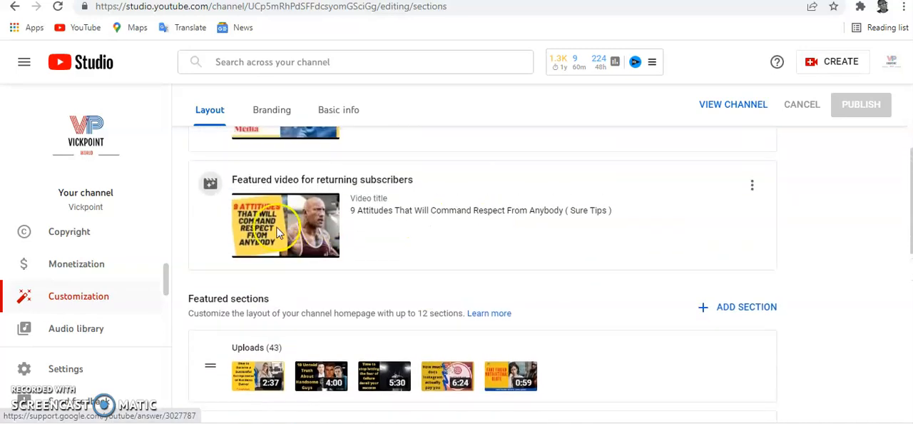
Step: Look over the featured sections of the channel layout and open the channel's branding settings
scroll(556, 241, "down", 2)
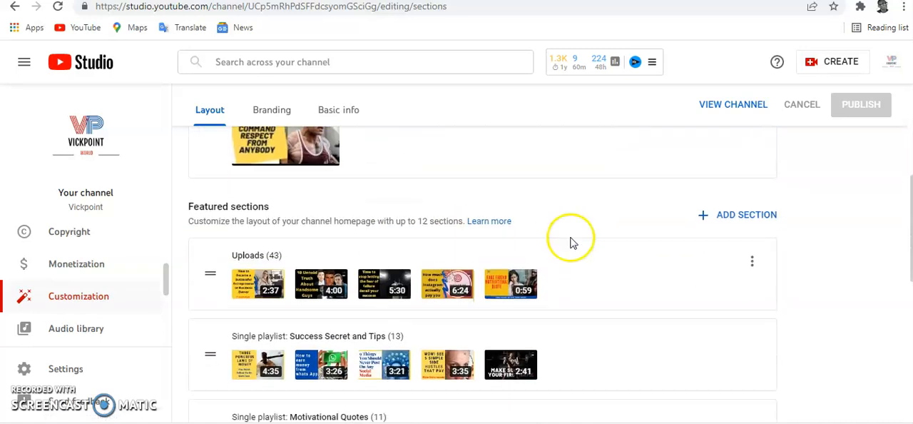
scroll(571, 243, "up", 3)
left_click(286, 148)
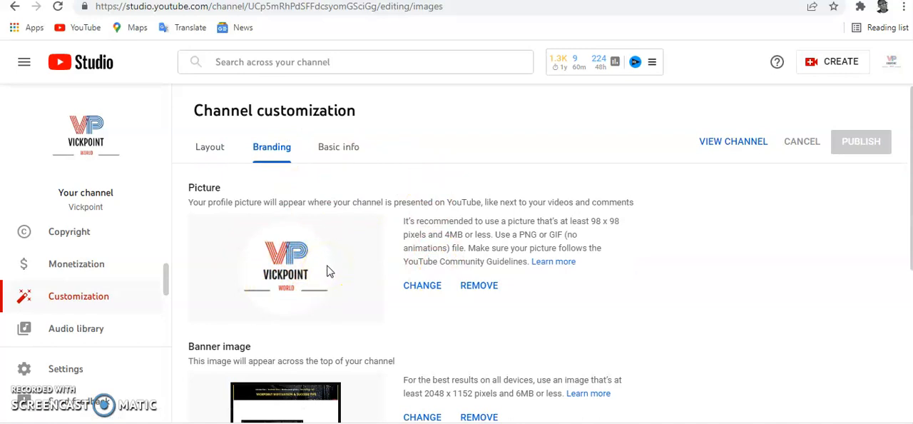
Step: Check the channel's profile picture and switch to the FreeLogoDesign website to view its logo maker home page
left_click(328, 271)
left_click(717, 1)
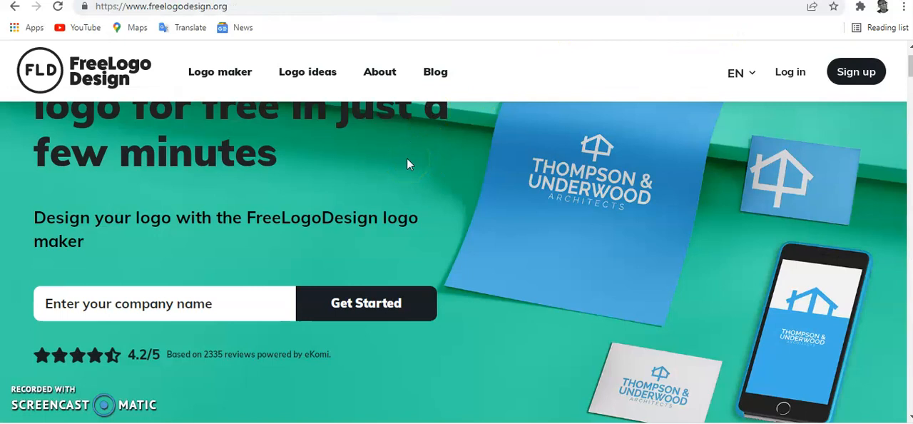
scroll(407, 163, "up", 2)
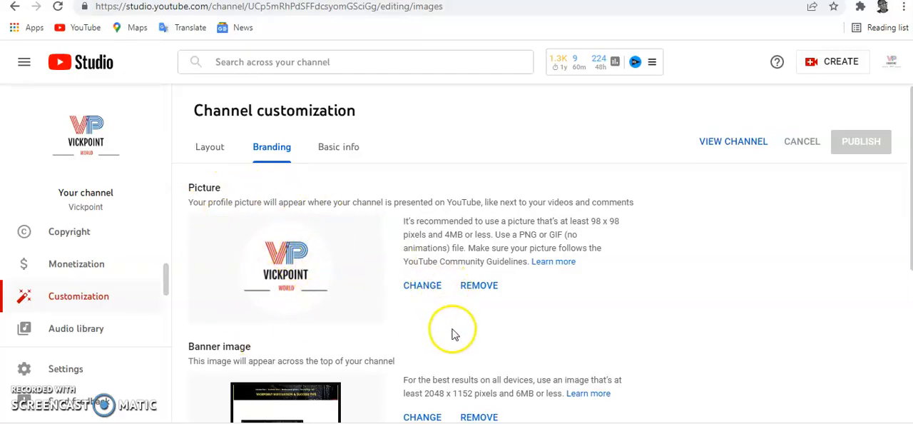
Step: Examine the banner image in the branding settings and on the channel's YouTube page
scroll(453, 342, "down", 1)
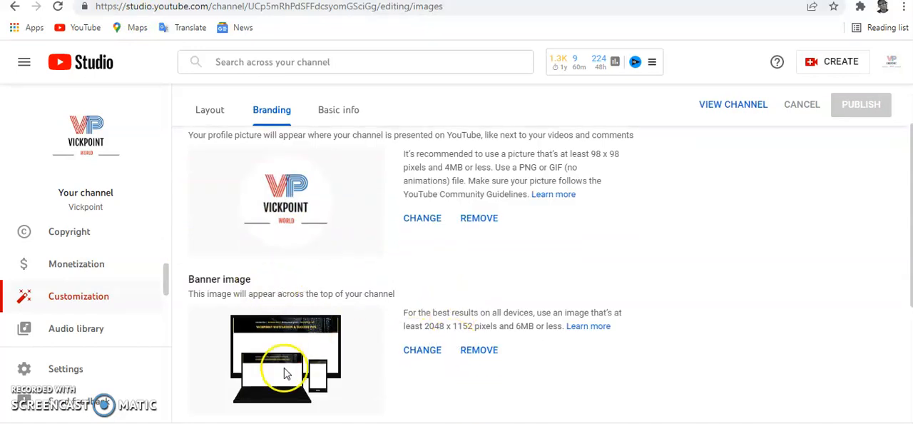
left_click(341, 0)
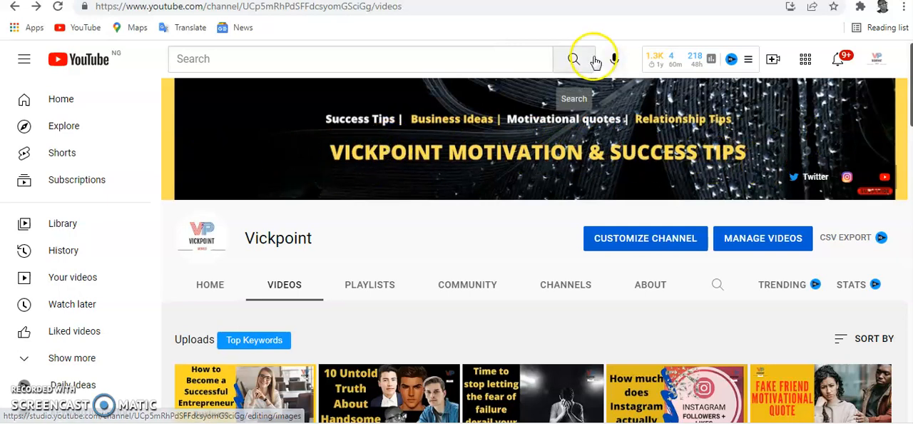
Step: Switch to Canva and browse the YouTube thumbnail designs among the account's projects
left_click(536, 1)
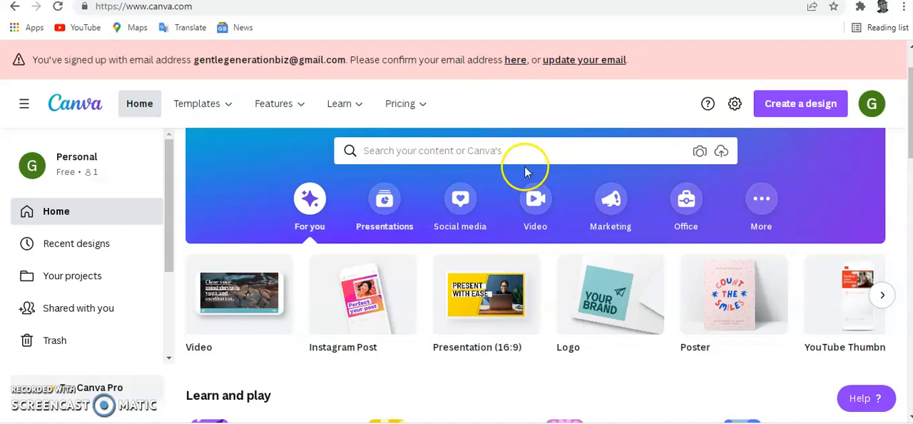
scroll(546, 235, "down", 2)
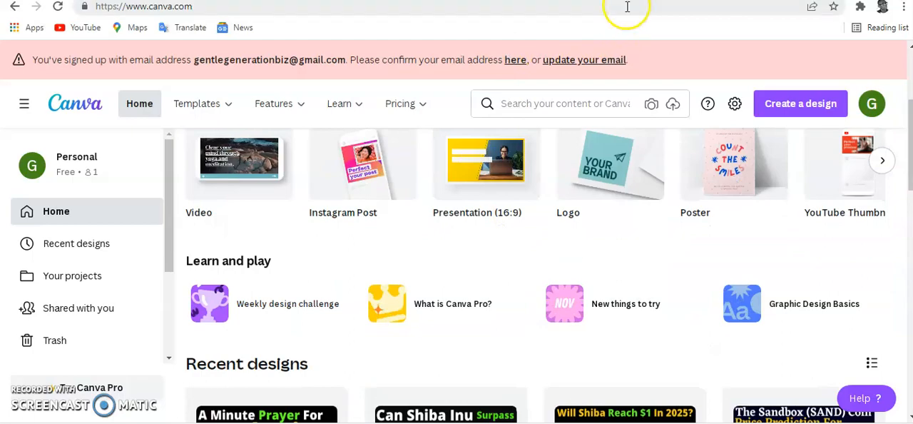
left_click(563, 1)
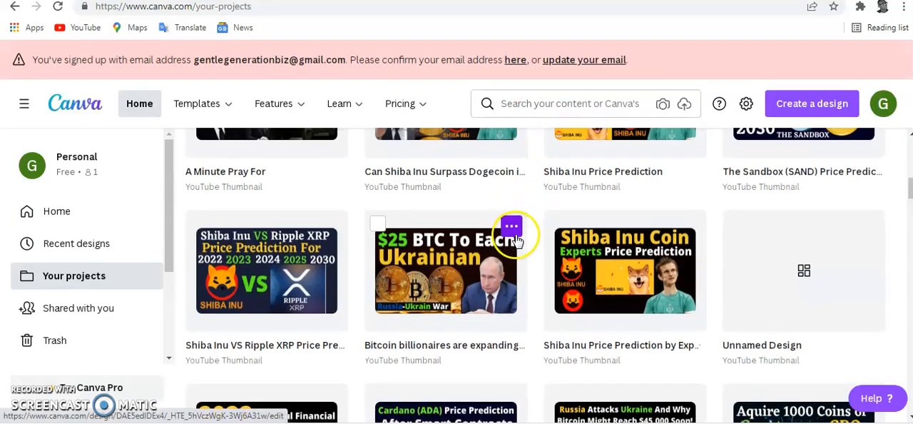
scroll(515, 246, "up", 4)
scroll(517, 256, "up", 2)
scroll(518, 256, "down", 8)
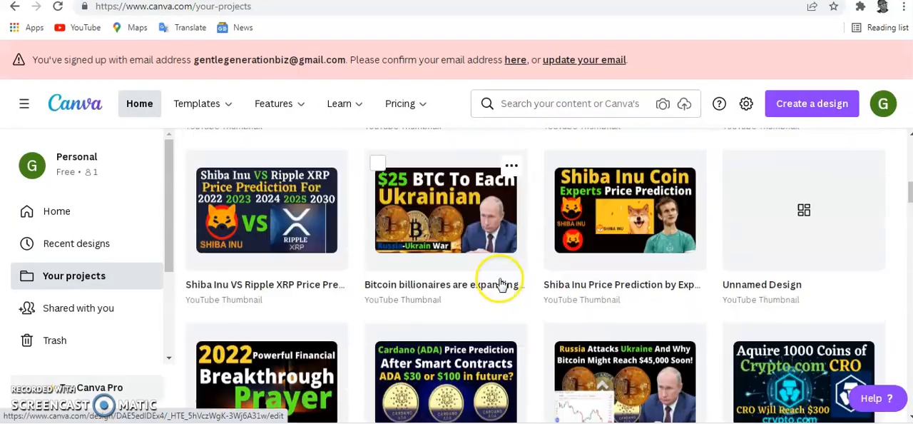
scroll(542, 261, "down", 4)
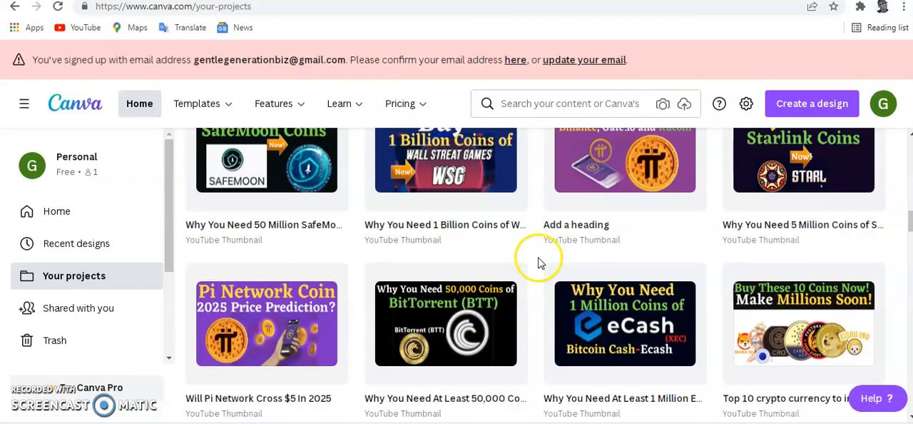
scroll(529, 257, "down", 4)
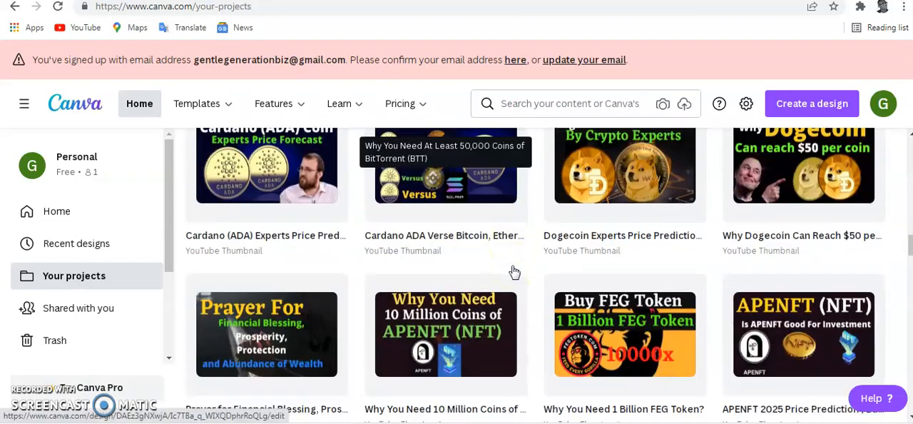
scroll(510, 274, "down", 4)
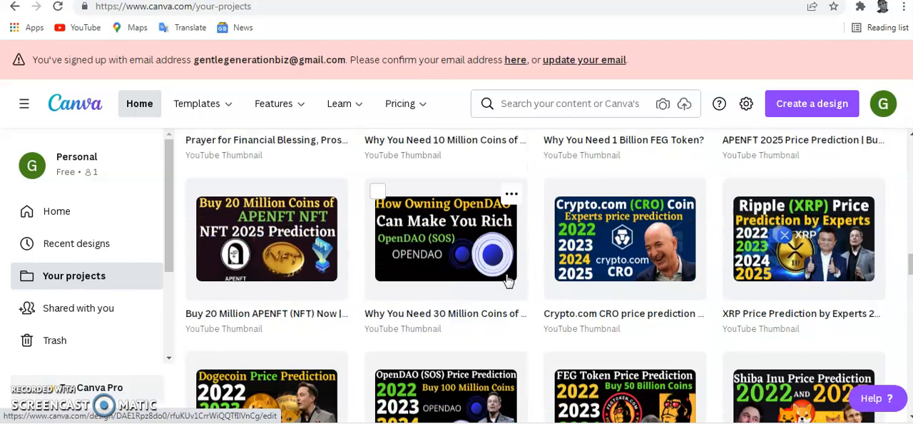
scroll(507, 276, "down", 1)
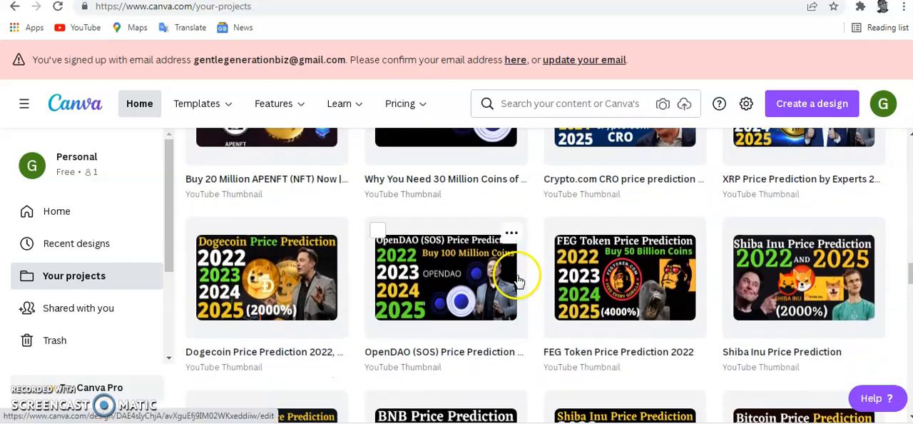
scroll(513, 275, "down", 2)
scroll(513, 275, "up", 4)
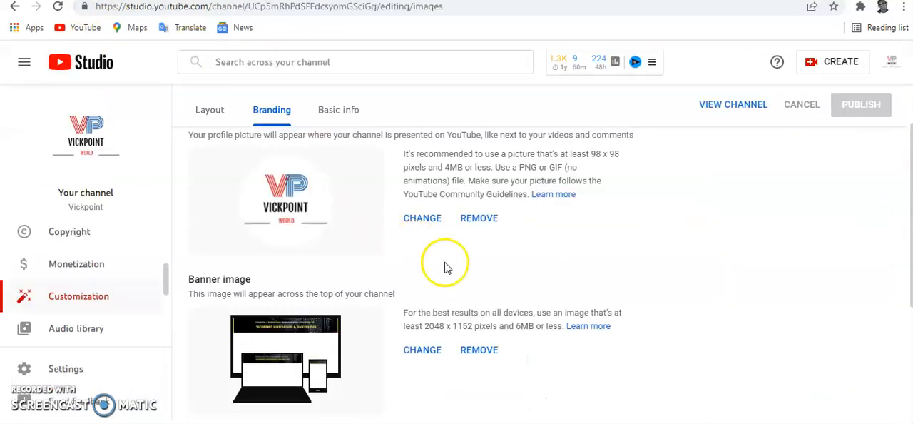
scroll(481, 306, "down", 1)
scroll(428, 235, "up", 1)
Step: Open the channel's basic info in YouTube Studio and start editing the empty channel description
left_click(351, 112)
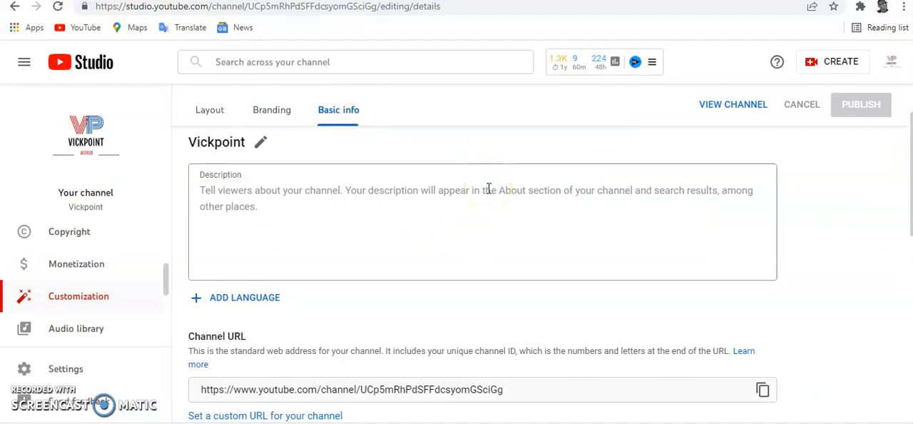
left_click(282, 202)
left_click(278, 201)
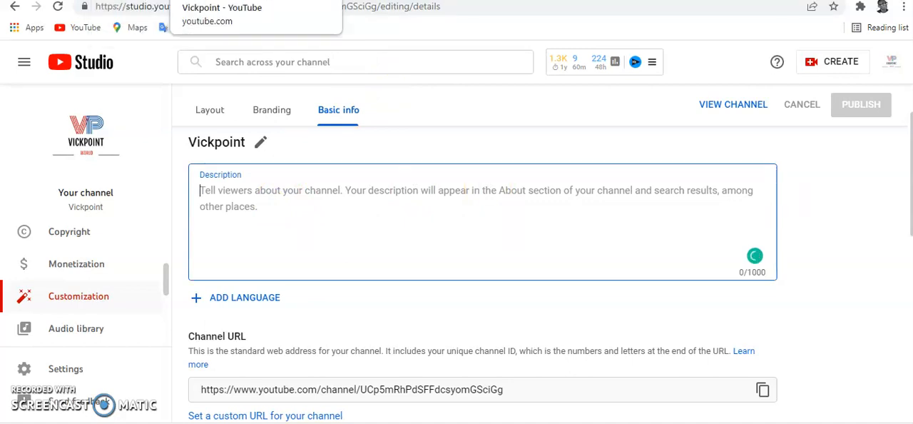
Step: Switch to the channel's YouTube page and examine the details and links in its About section
left_click(219, 1)
left_click(660, 293)
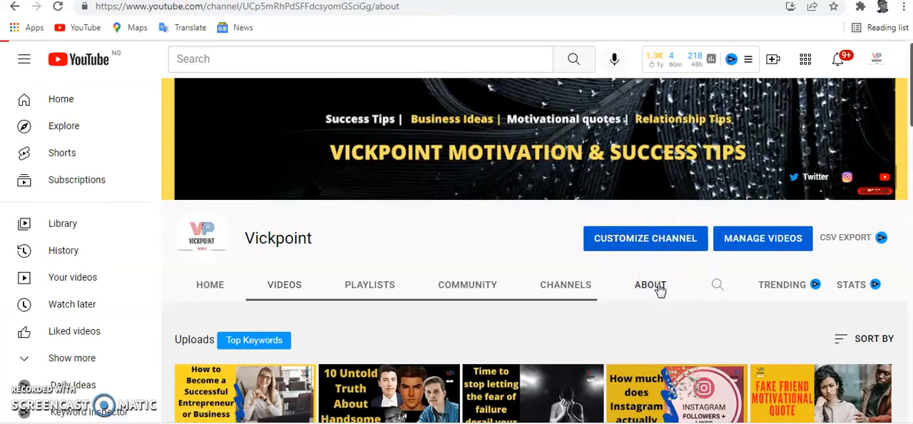
scroll(404, 316, "down", 3)
scroll(399, 310, "up", 3)
scroll(397, 301, "down", 2)
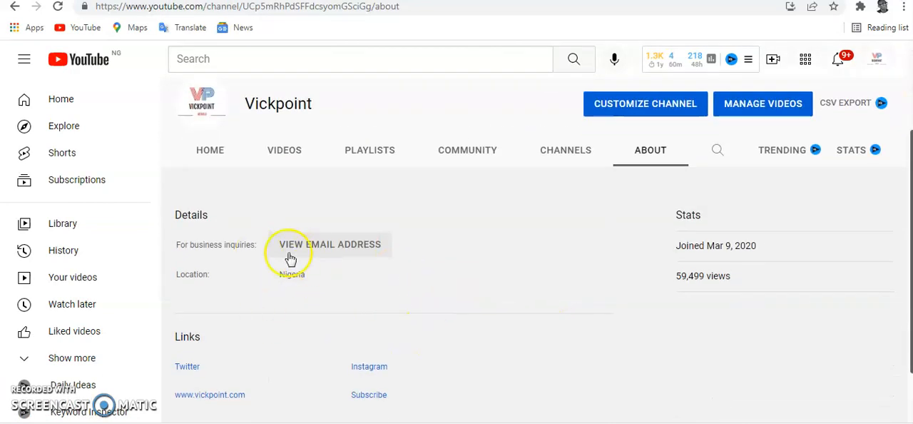
scroll(424, 336, "down", 1)
scroll(442, 333, "up", 2)
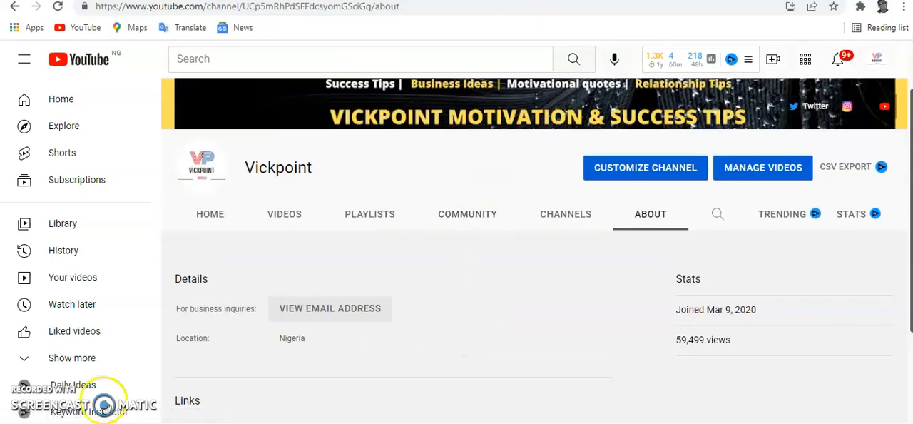
Step: Switch to the YouTube Settings document in Word and copy the About Us text through the copyright notice
mouse_move(164, 422)
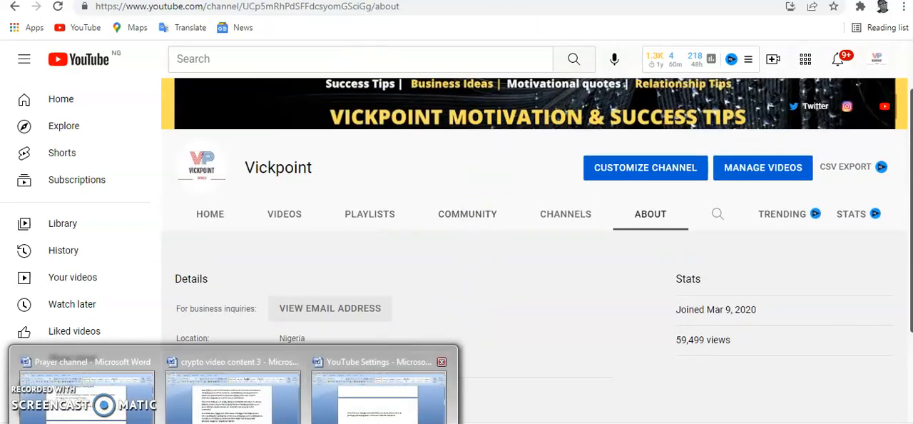
left_click(389, 416)
scroll(377, 349, "down", 2)
scroll(343, 340, "down", 4)
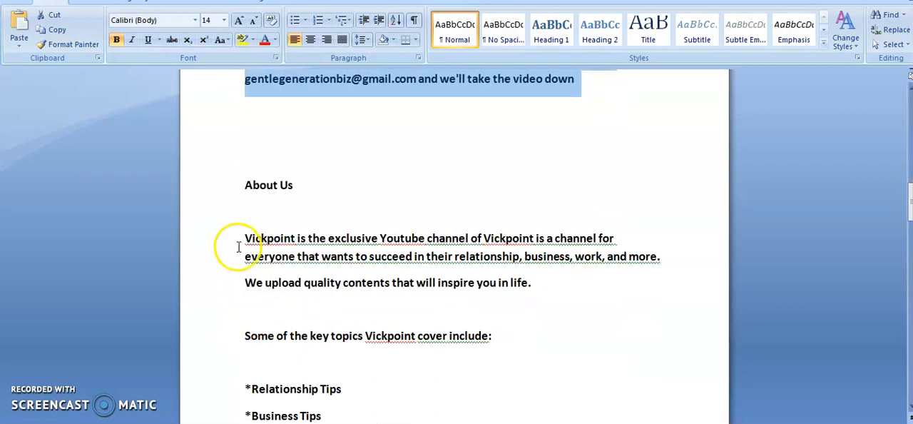
left_click(239, 244)
left_click_drag(239, 244, 581, 259)
right_click(490, 187)
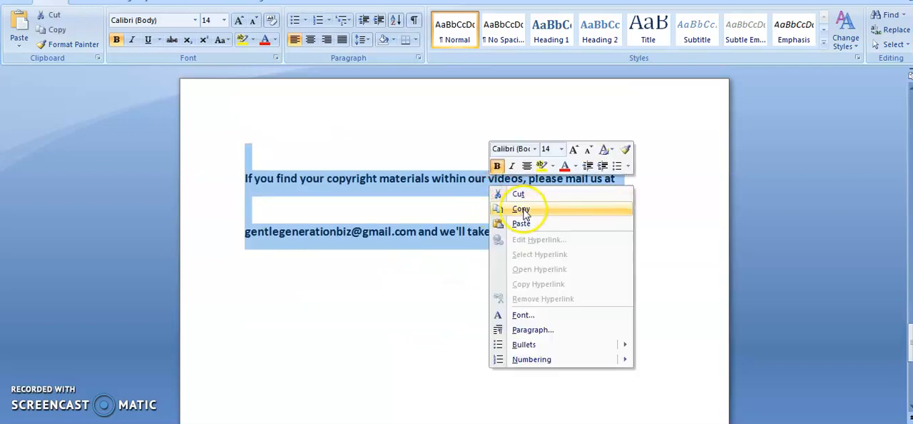
left_click(523, 210)
Step: Return to YouTube Studio and paste the copied About Us text into the channel description
key("alt+Tab")
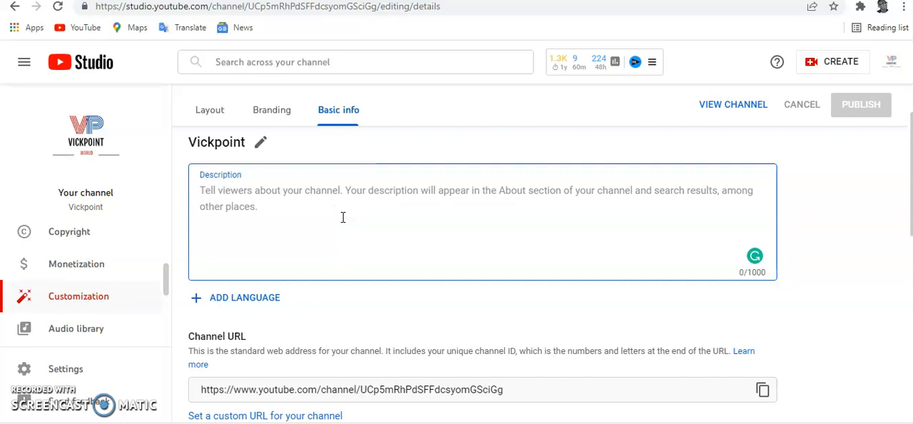
key("ctrl+v")
scroll(370, 233, "down", 8)
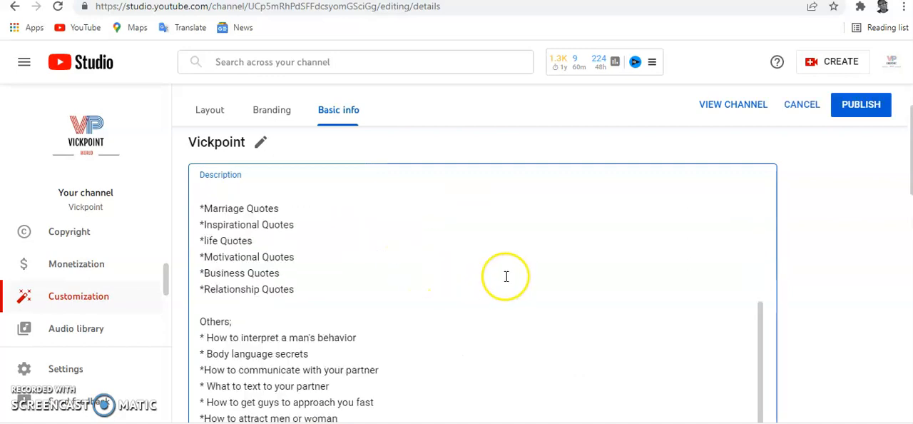
Step: Review the channel URL, the site links, the links on banner setting and the contact email
scroll(748, 276, "down", 3)
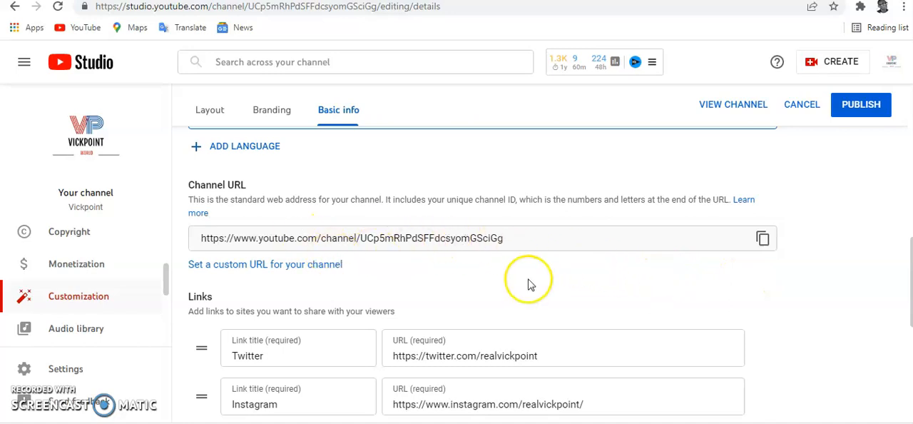
scroll(528, 283, "down", 1)
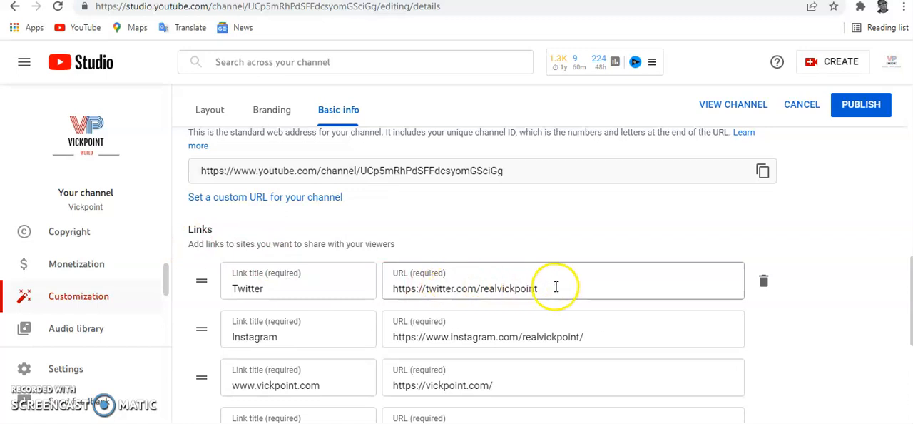
scroll(557, 286, "down", 2)
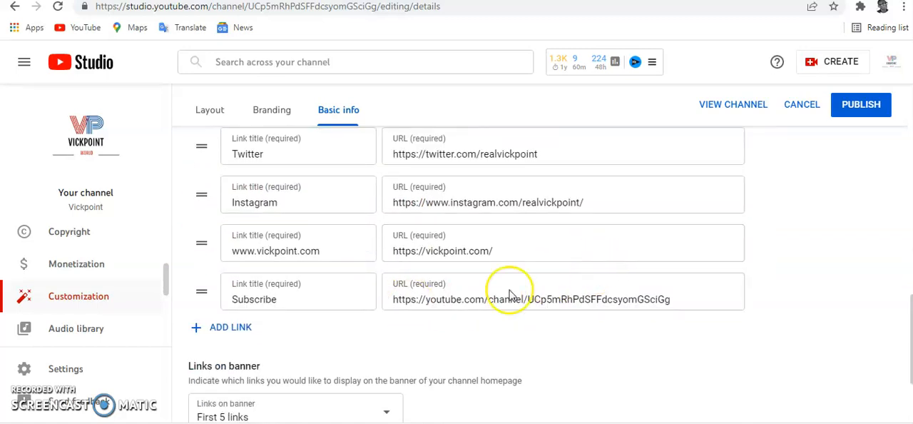
scroll(473, 294, "down", 2)
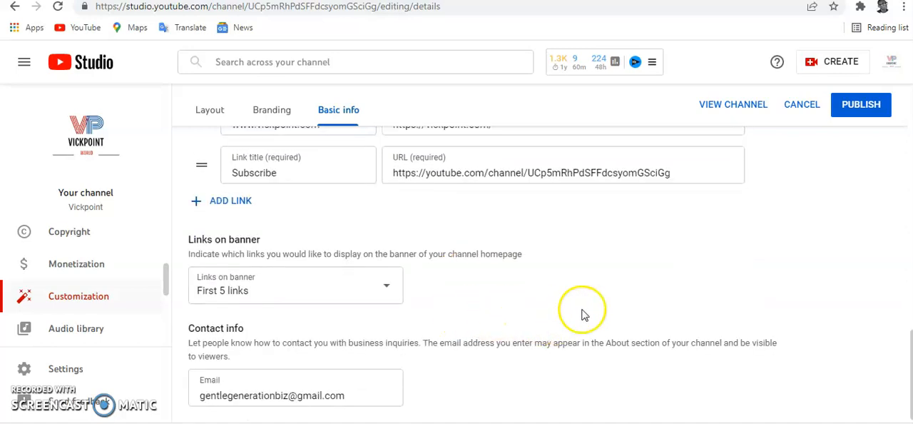
Step: Publish the channel customization changes with the new description
scroll(580, 312, "up", 10)
left_click(858, 109)
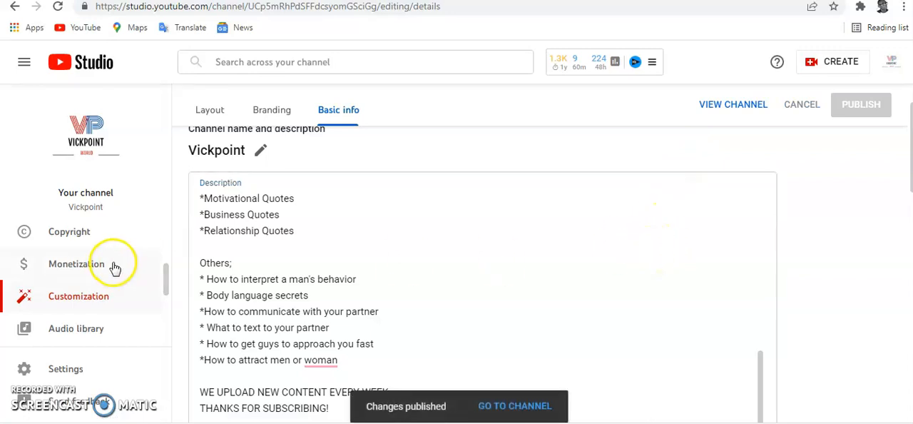
scroll(112, 271, "down", 1)
scroll(95, 286, "up", 1)
scroll(94, 285, "up", 4)
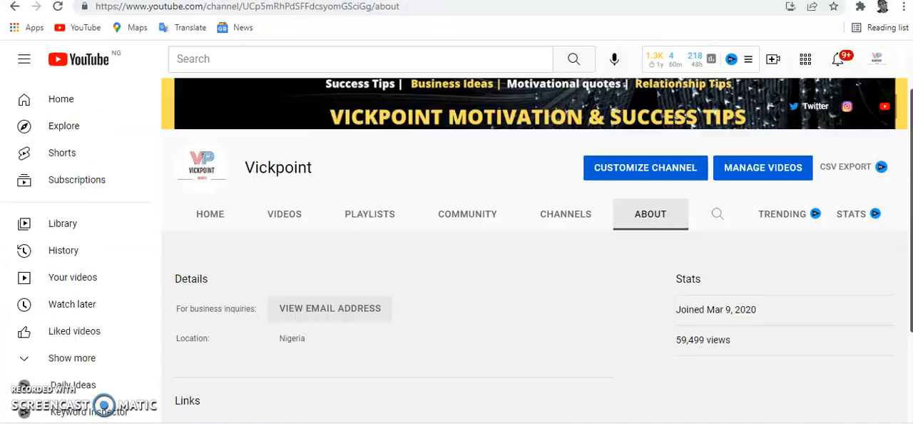
Step: Reload the channel's About page on YouTube and read through the published description
left_click(60, 7)
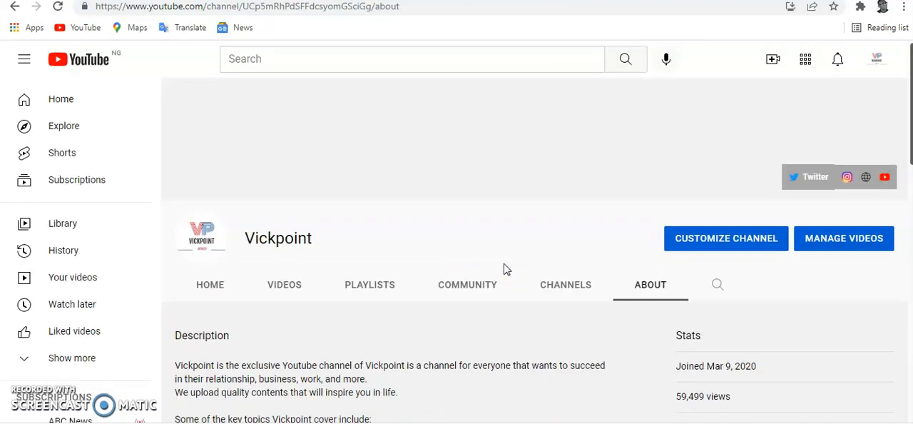
scroll(435, 321, "down", 10)
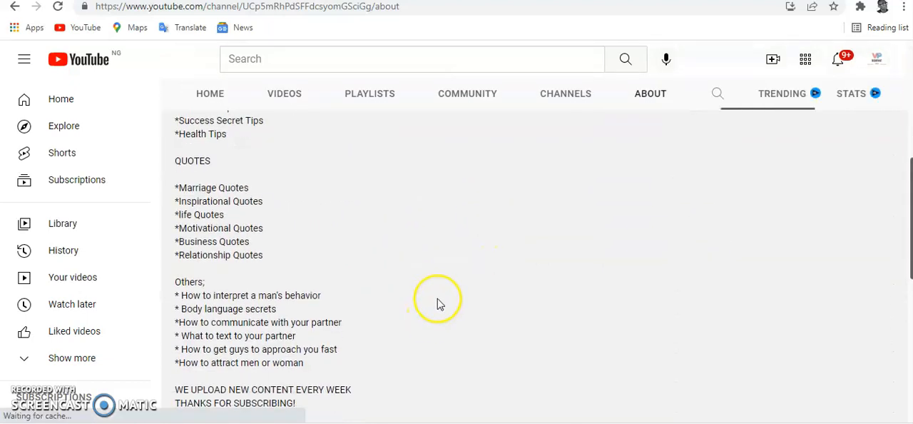
scroll(439, 319, "up", 10)
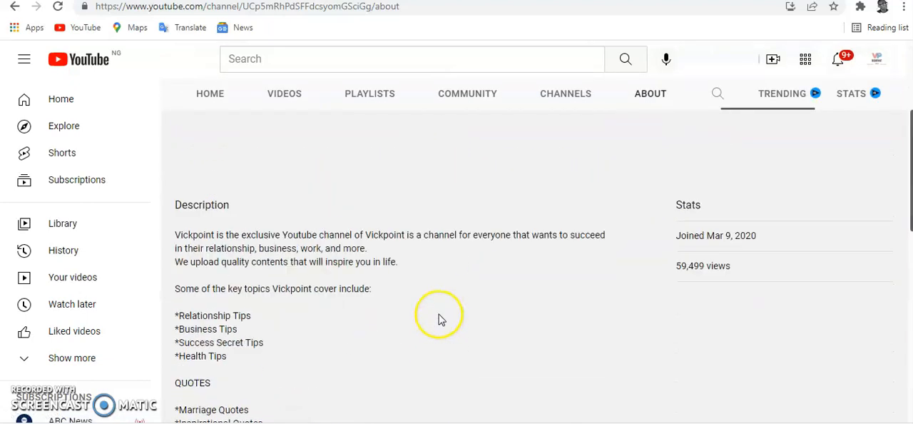
scroll(493, 357, "down", 1)
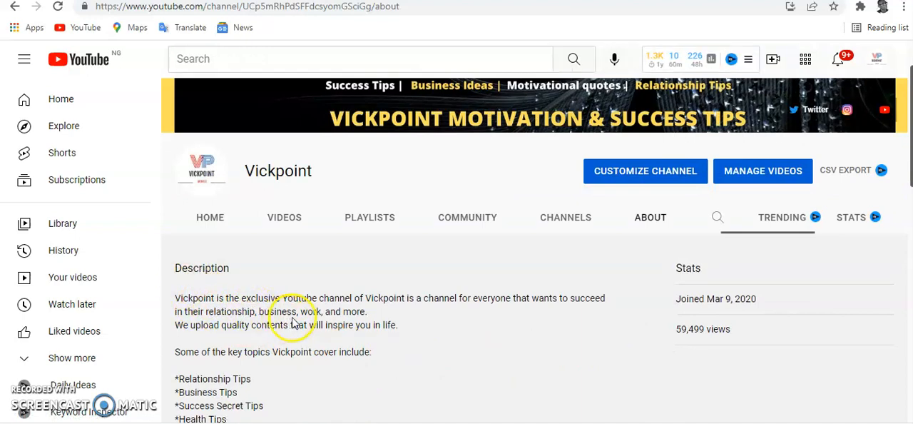
Step: Check the copyright notice, business inquiry details, location and links on the channel's About page
scroll(367, 339, "down", 6)
scroll(266, 336, "down", 3)
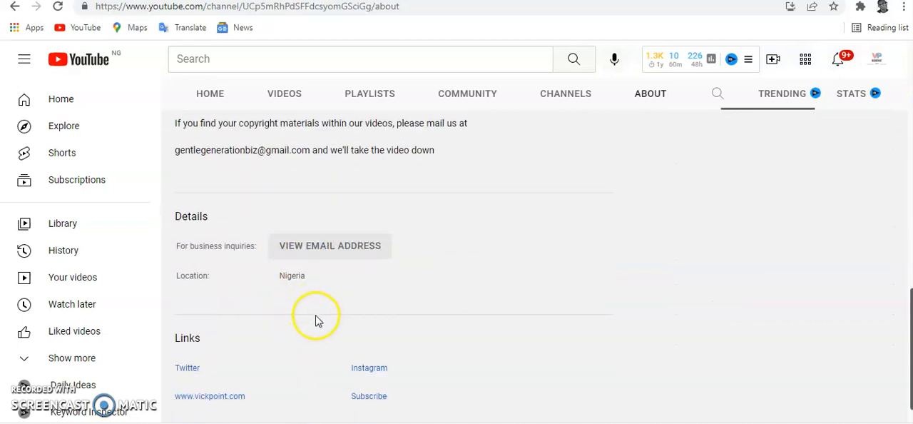
scroll(342, 262, "down", 1)
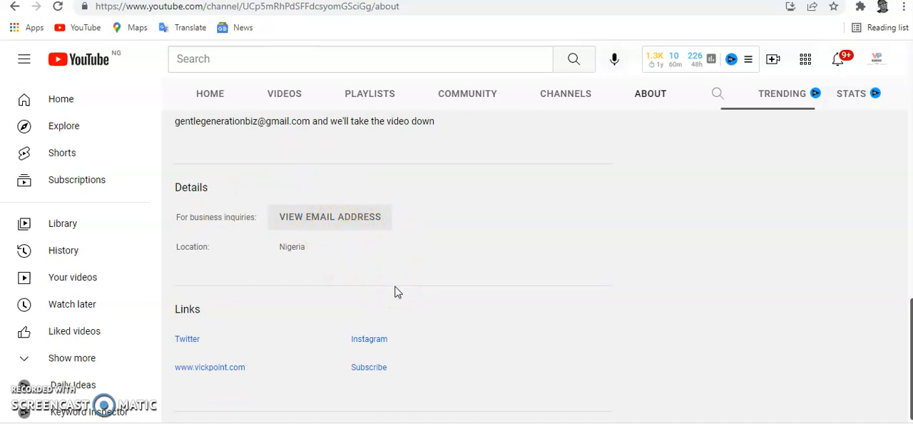
Step: Switch to the YouTube notes document in Microsoft Word and copy the contact email address from the copyright notice
mouse_move(234, 423)
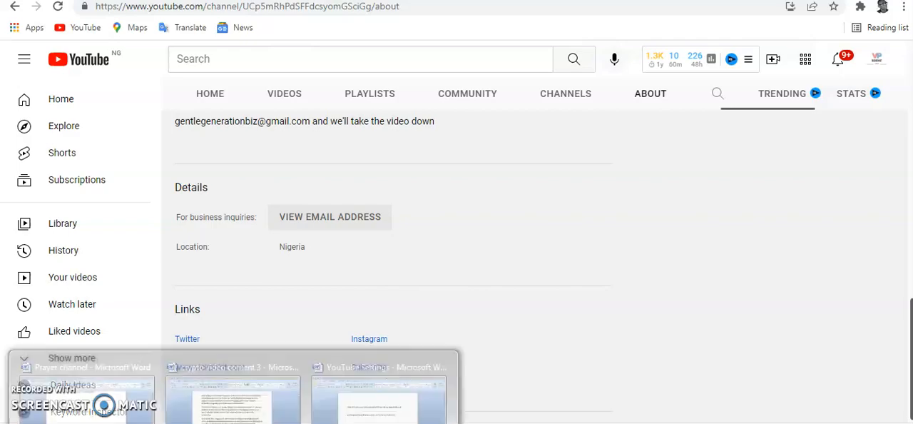
left_click(386, 420)
scroll(407, 350, "up", 2)
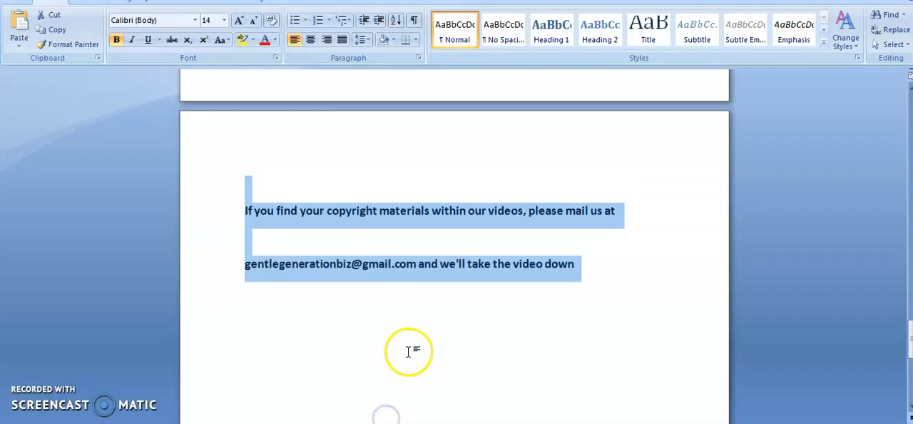
left_click(353, 303)
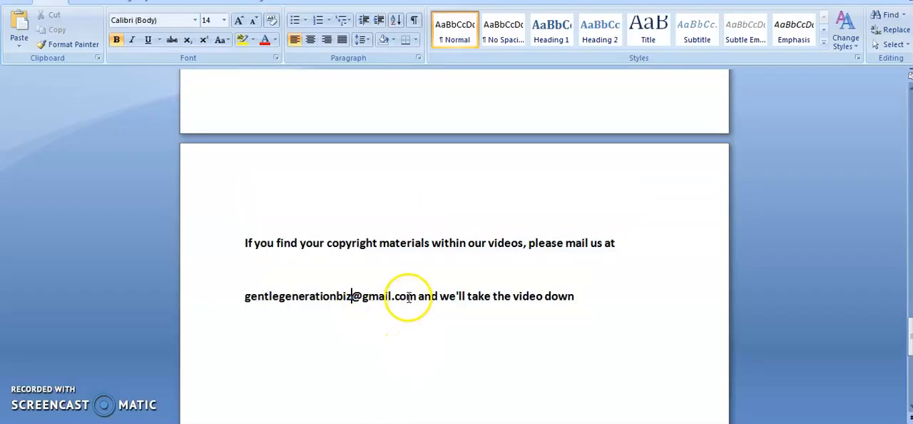
left_click_drag(399, 294, 271, 293)
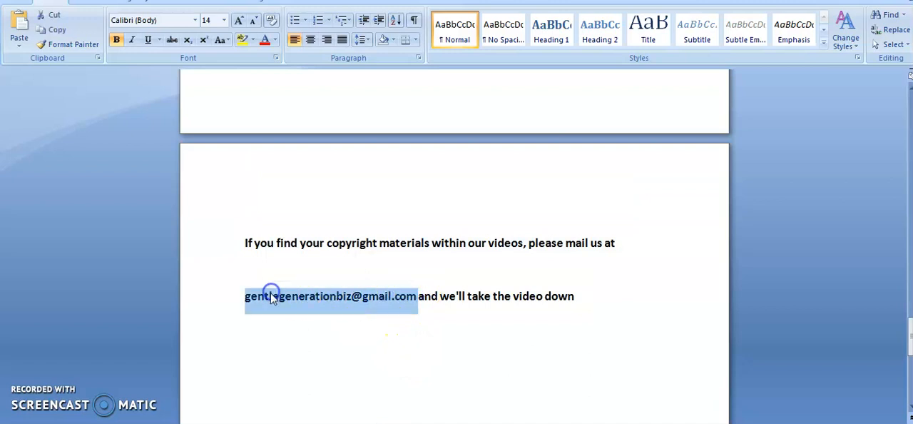
right_click(272, 312)
left_click(306, 149)
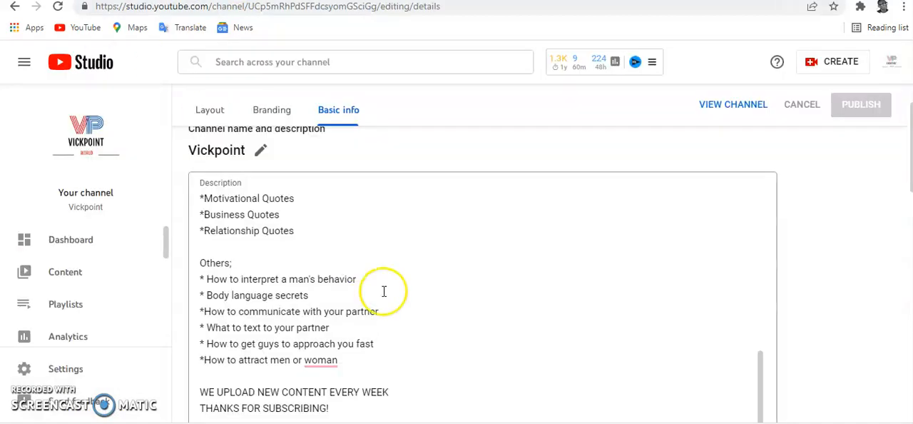
Step: Return to YouTube Studio and replace the contact email in the channel's basic info with the copied address
scroll(383, 292, "down", 10)
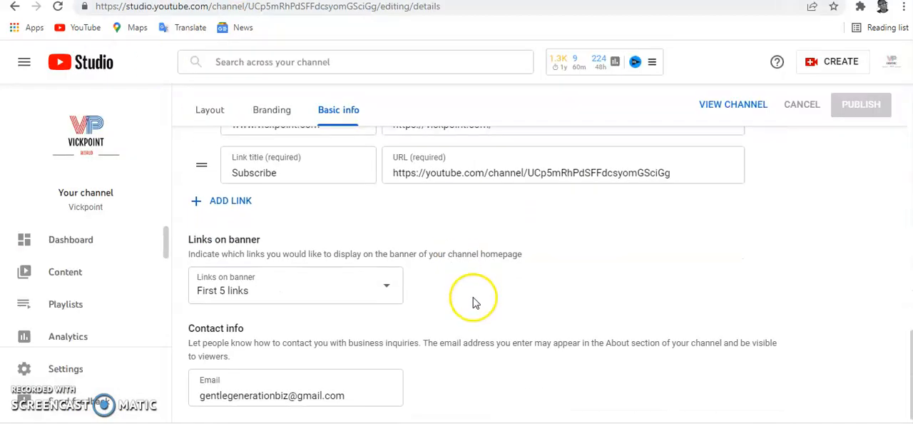
left_click(367, 388)
scroll(369, 381, "up", 1)
scroll(369, 385, "down", 1)
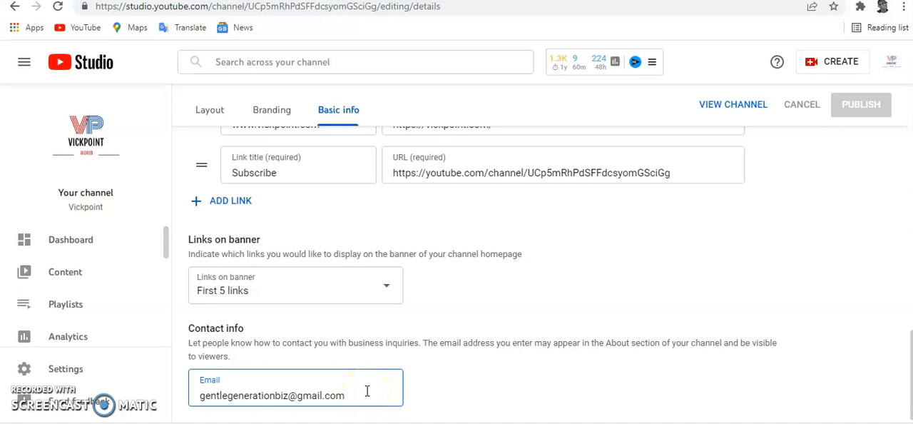
scroll(366, 391, "up", 1)
scroll(369, 350, "down", 1)
key("BackSpace")
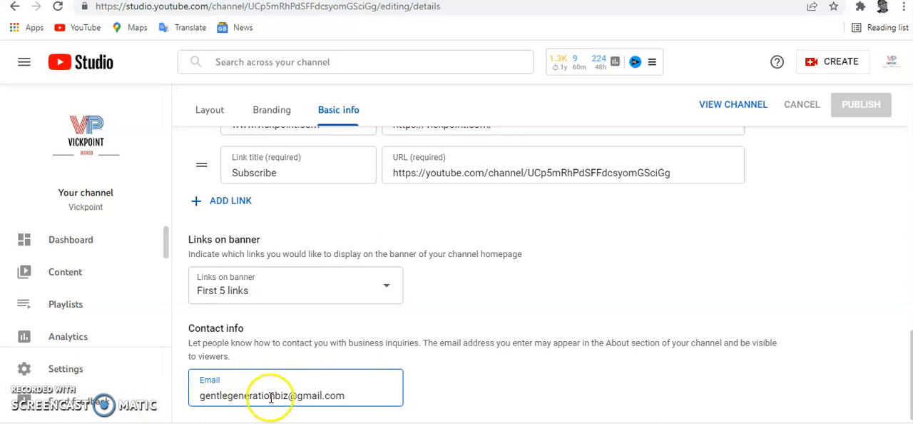
left_click_drag(348, 395, 92, 409)
key("BackSpace")
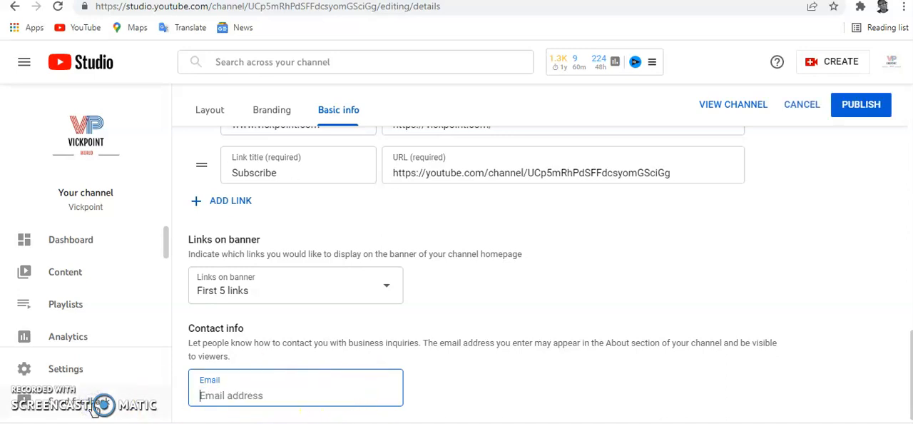
key("ctrl+v")
left_click(373, 312)
scroll(373, 279, "up", 1)
scroll(374, 279, "down", 1)
Step: Clear the contact email in the channel's basic info and enter the business email address again
left_click(351, 393)
key("BackSpace")
key("BackSpace")
key("BackSpace")
key("BackSpace")
key("BackSpace")
key("BackSpace")
key("BackSpace")
key("BackSpace")
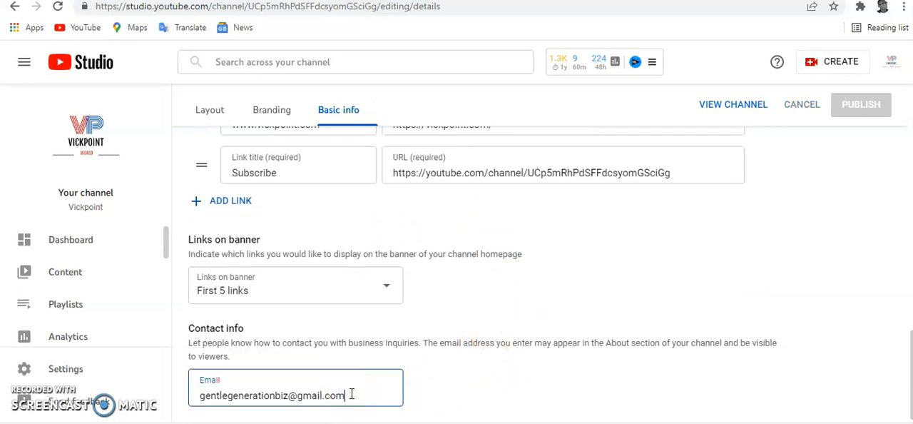
key("BackSpace")
key("BackSpace")
key("BackSpace")
key("BackSpace")
key("BackSpace")
key("BackSpace")
key("BackSpace")
key("BackSpace")
key("BackSpace")
key("BackSpace")
key("BackSpace")
key("BackSpace")
key("BackSpace")
key("BackSpace")
key("BackSpace")
key("BackSpace")
key("BackSpace")
key("BackSpace")
key("BackSpace")
key("BackSpace")
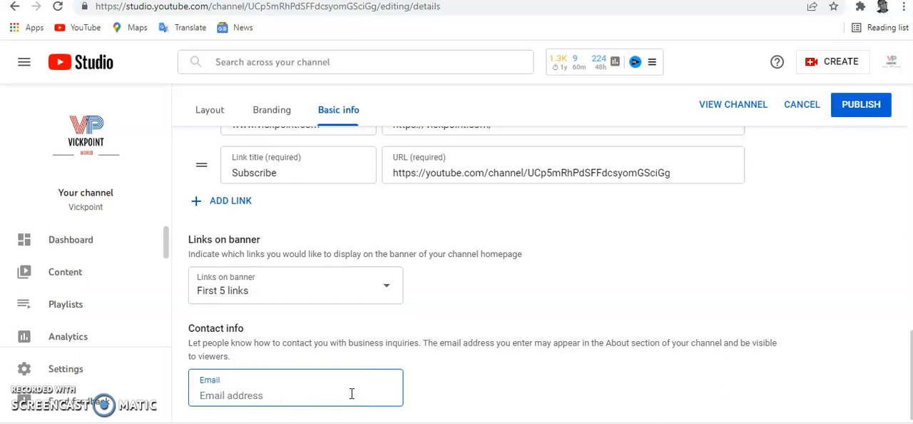
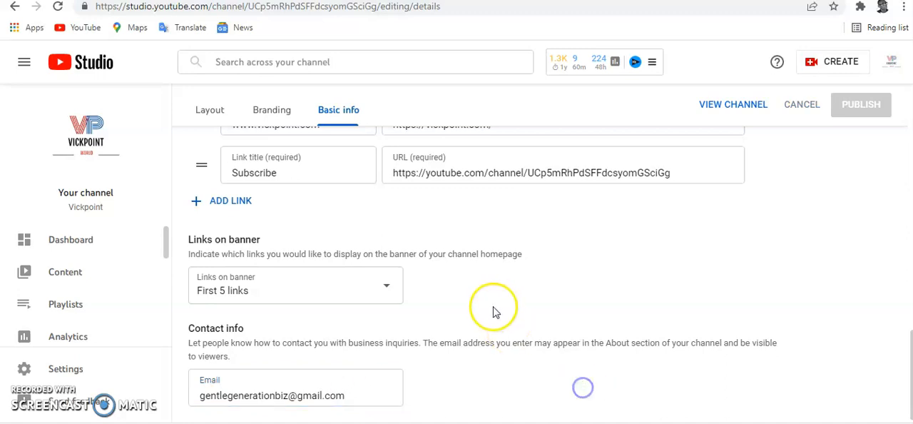
Step: Review the channel's link entries and description in the basic info, and compare them with the details and links on the About page
scroll(469, 306, "up", 5)
scroll(469, 314, "down", 5)
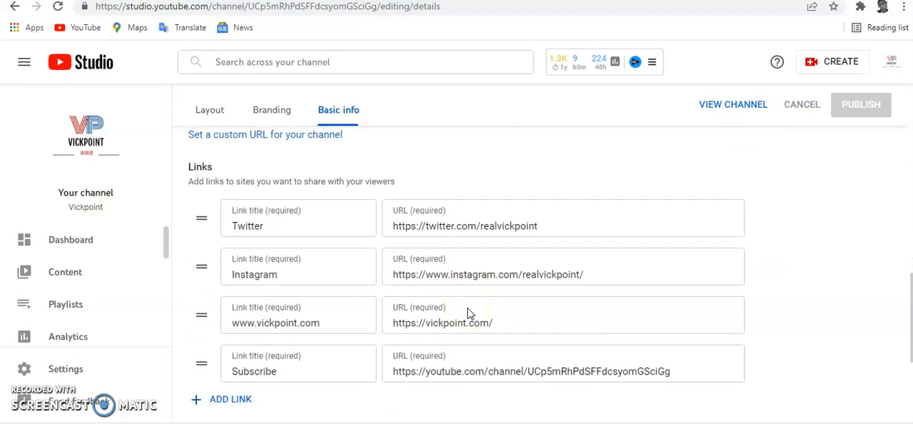
scroll(465, 318, "up", 6)
left_click(240, 133)
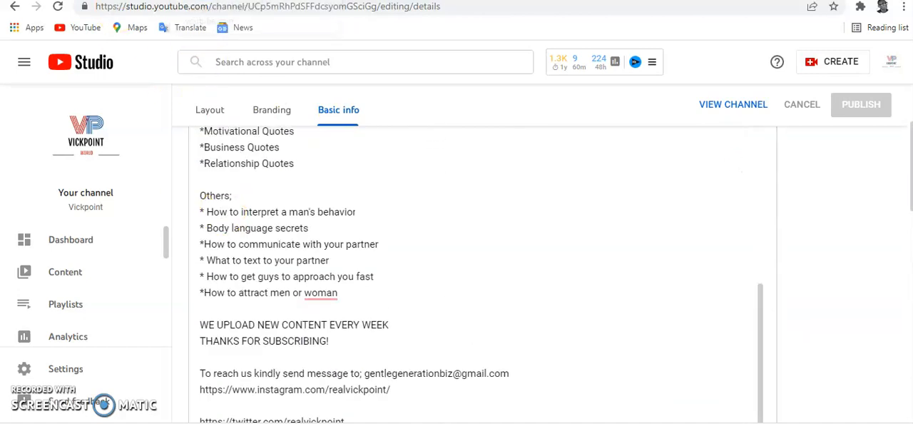
left_click(236, 0)
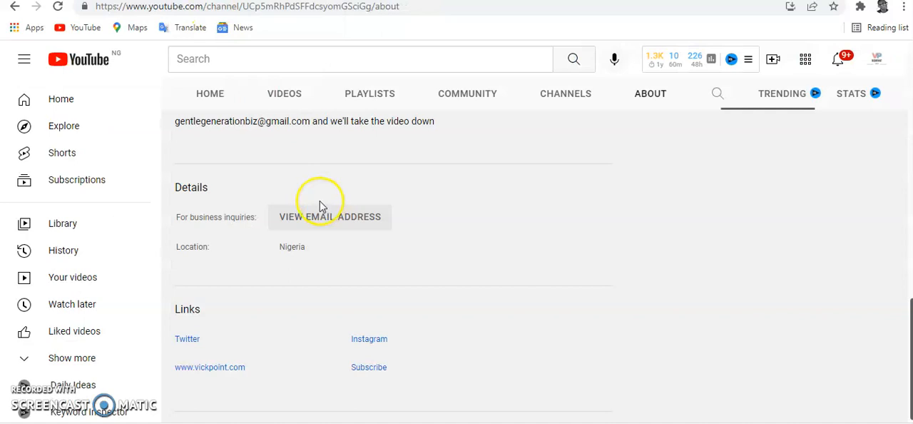
scroll(85, 251, "down", 2)
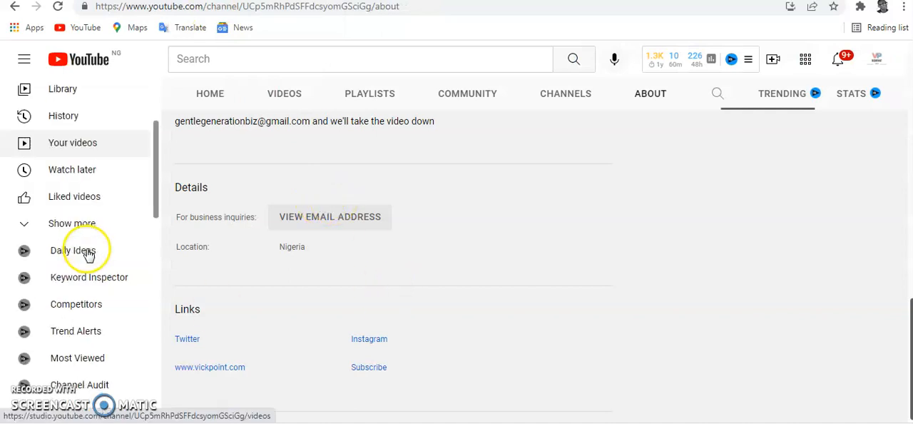
scroll(87, 255, "down", 1)
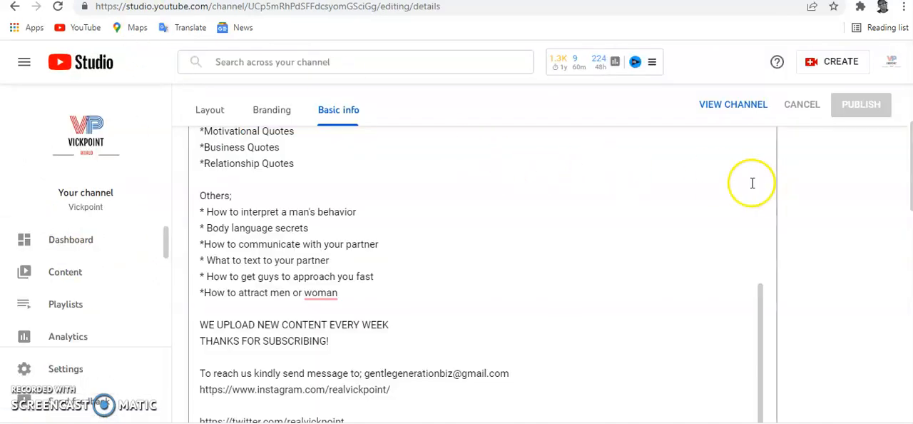
Step: Review the channel description in YouTube Studio, look through the channel's video list, and open the channel dashboard
scroll(707, 147, "up", 4)
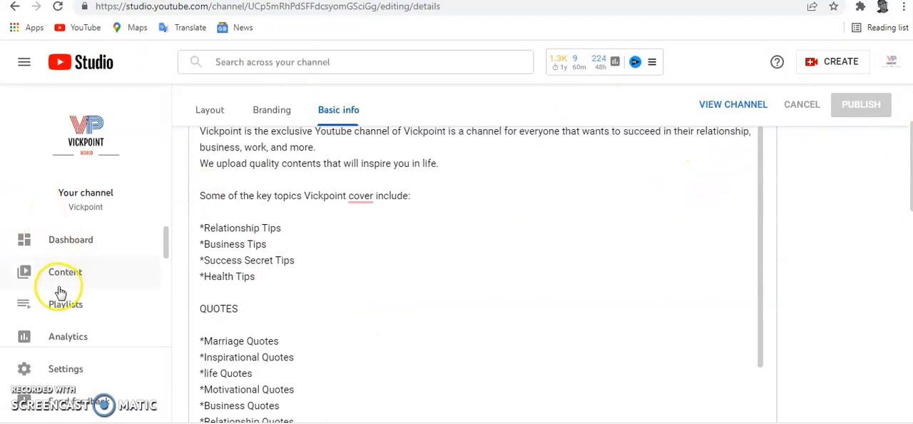
scroll(61, 242, "down", 2)
scroll(75, 299, "up", 3)
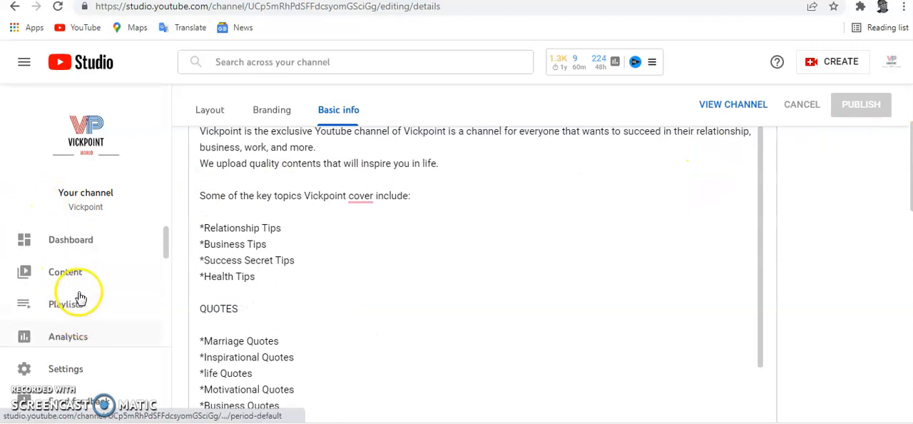
left_click(74, 278)
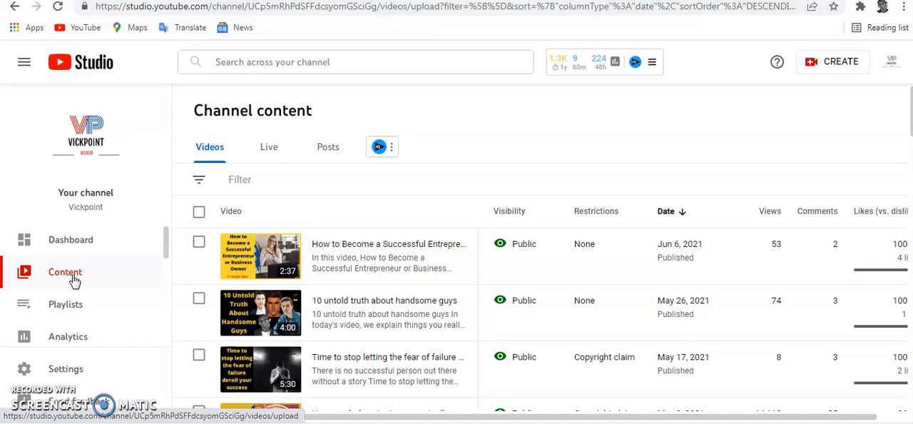
scroll(402, 273, "down", 4)
scroll(417, 257, "down", 5)
scroll(236, 250, "up", 10)
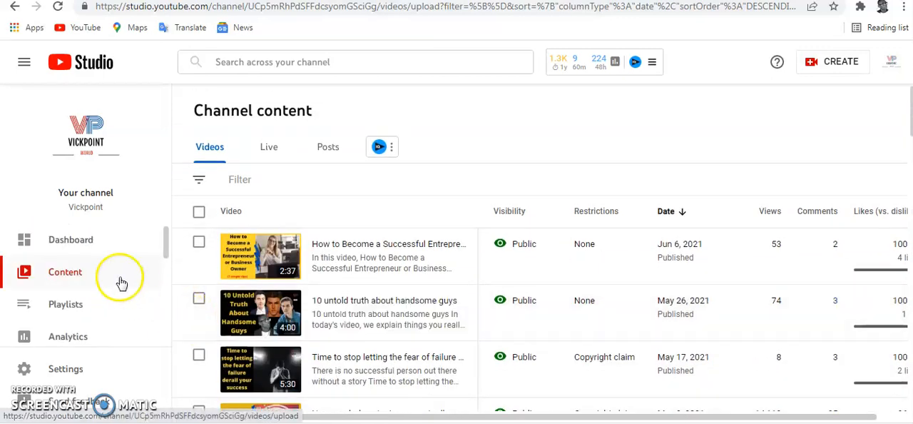
left_click(66, 239)
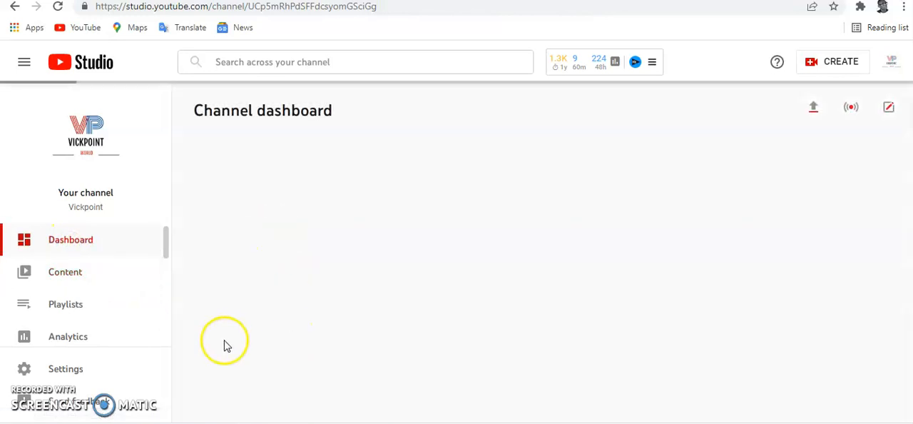